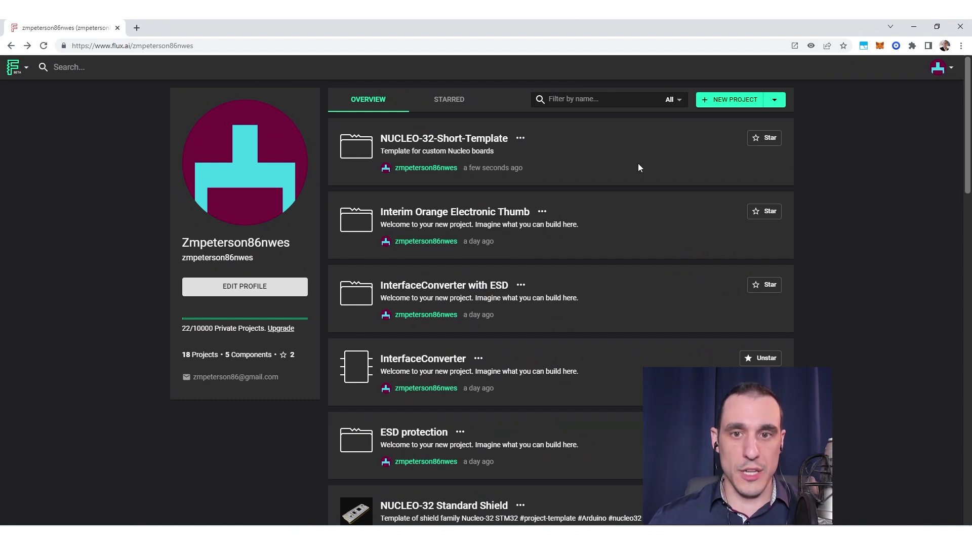
Open the NUCLEO-32-Short-Template project, create a new project from the nucleo-32-short-template template, and close the original project.
left_click(482, 144)
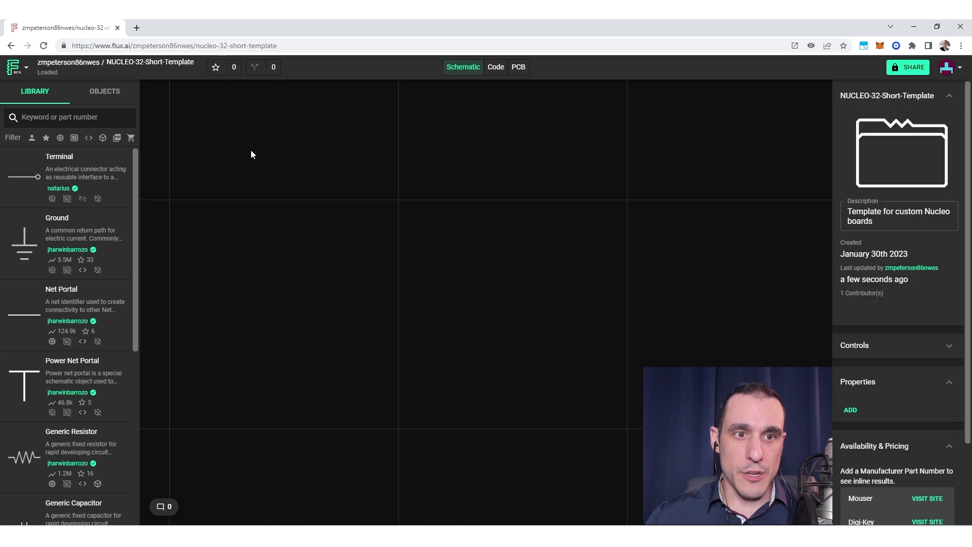
left_click(23, 73)
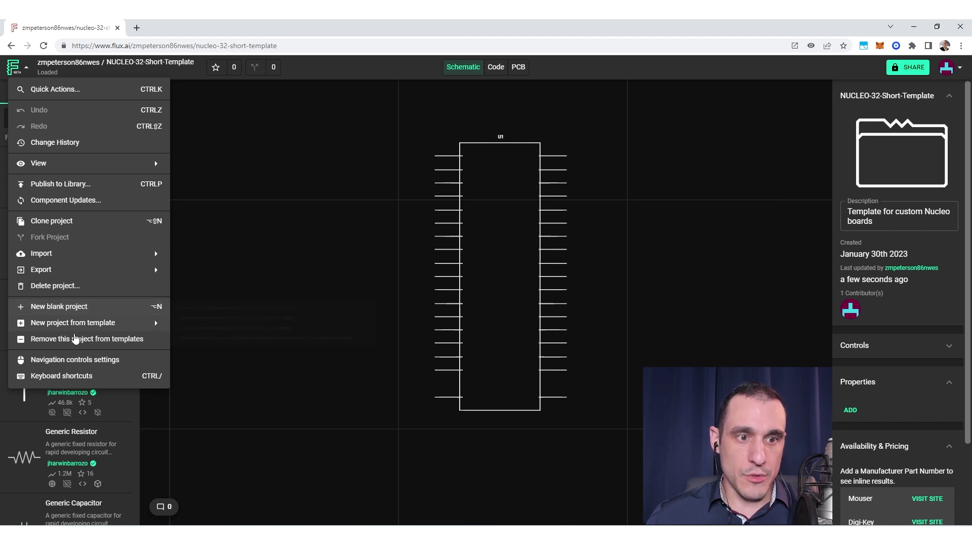
mouse_move(61, 328)
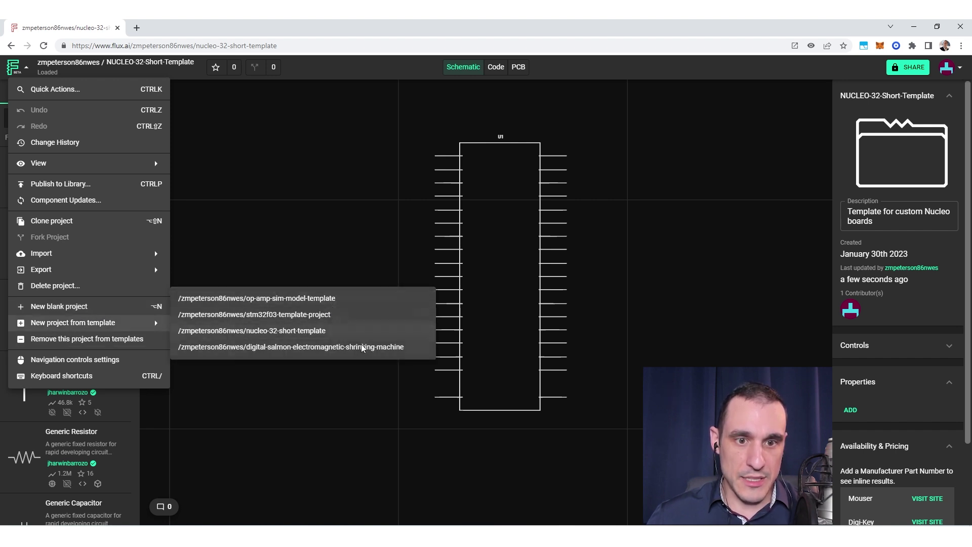
left_click(338, 331)
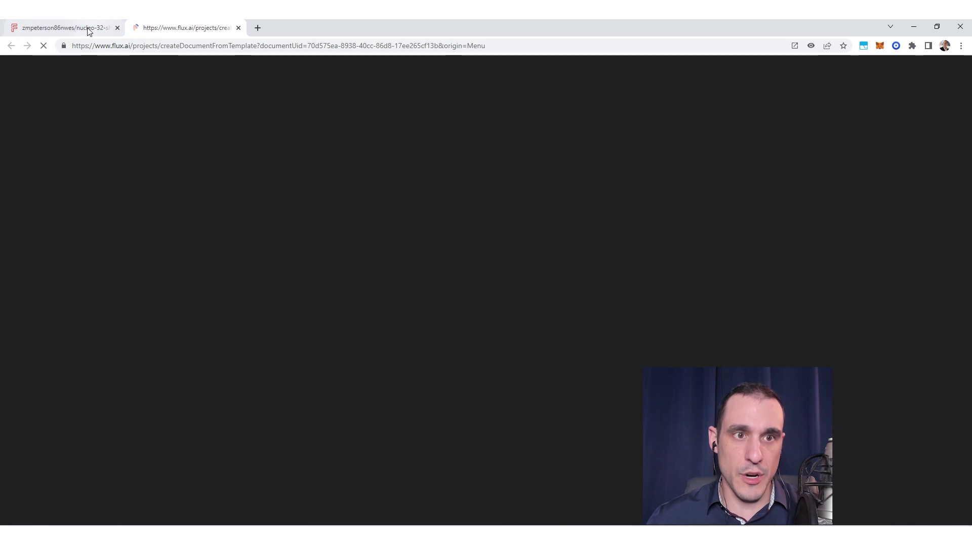
left_click(118, 28)
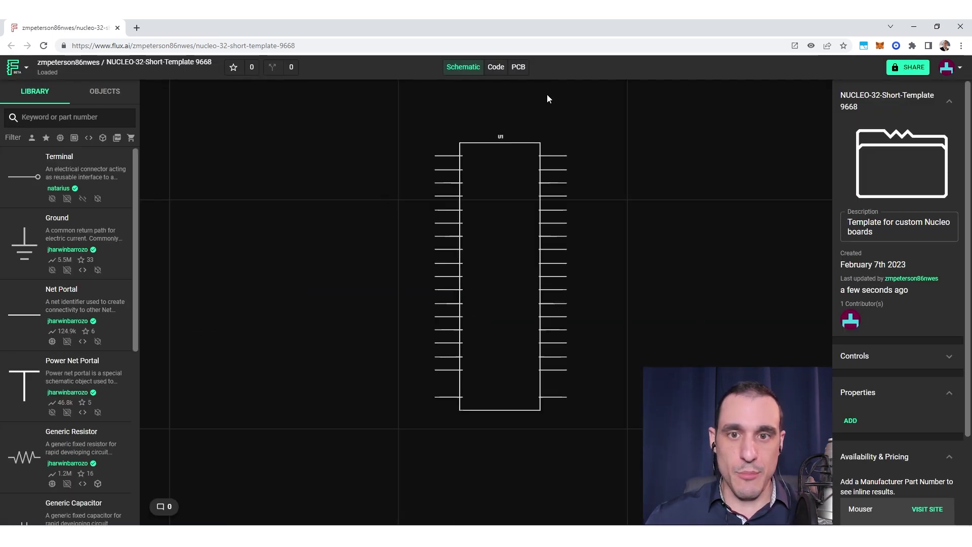
In the new project's PCB layout, set the size rule of the Layout object to 30mm.
left_click(518, 67)
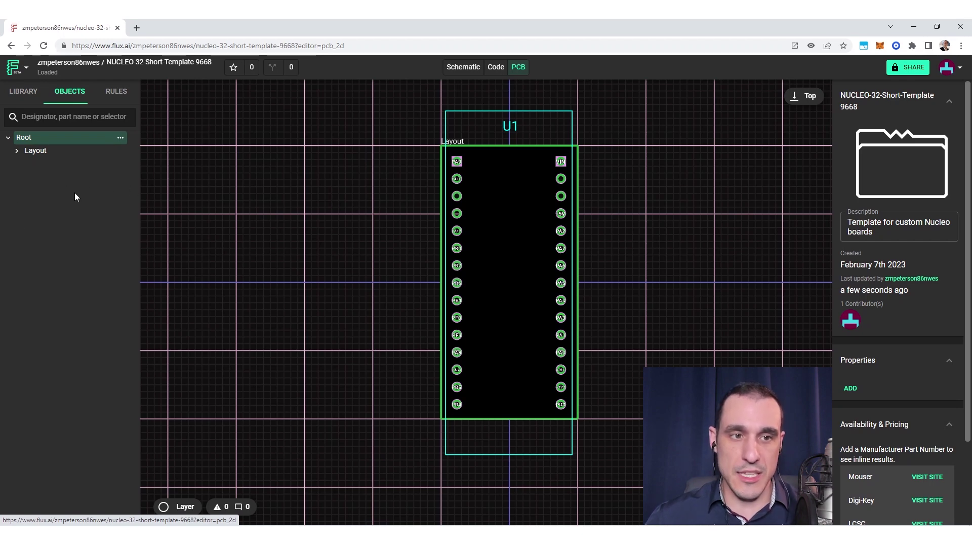
left_click(62, 156)
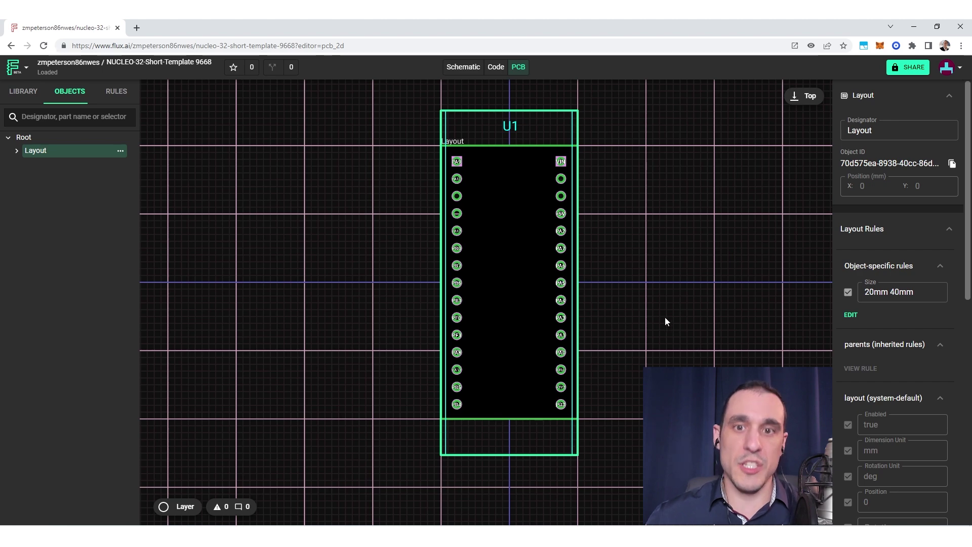
left_click(922, 293)
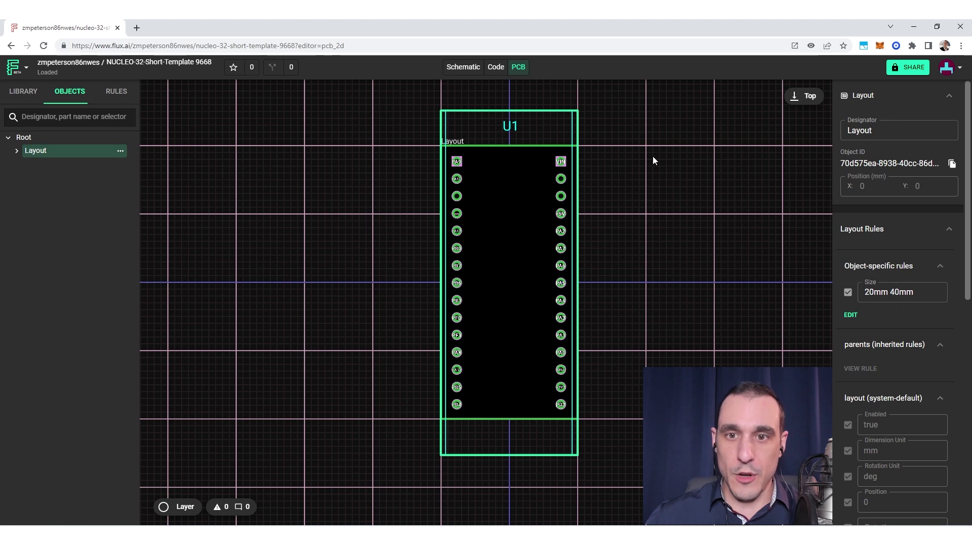
left_click(930, 294)
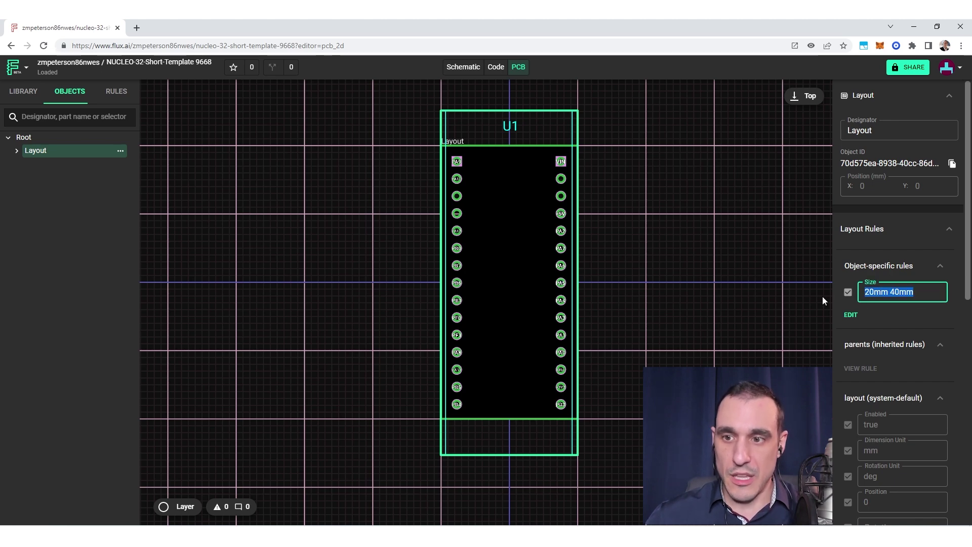
type("30mm")
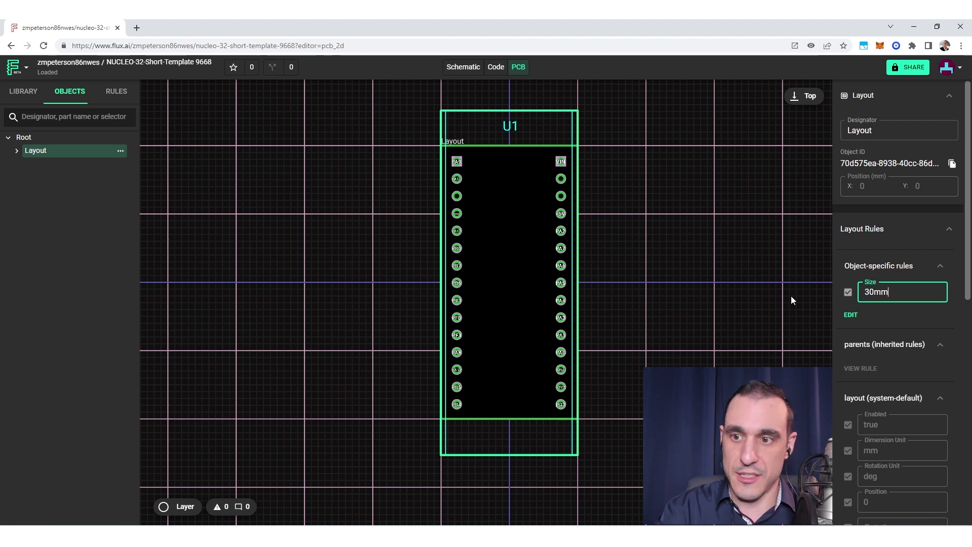
key("Return")
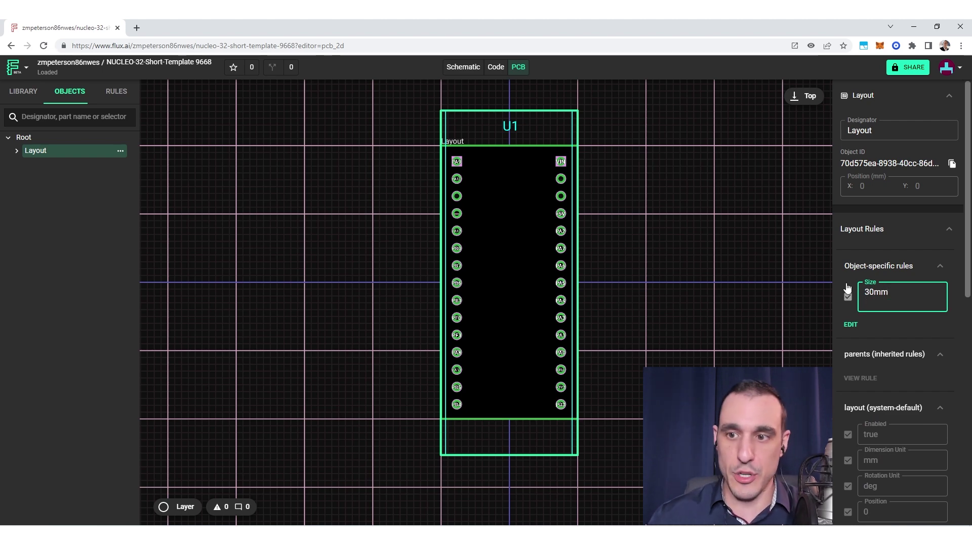
left_click(780, 301)
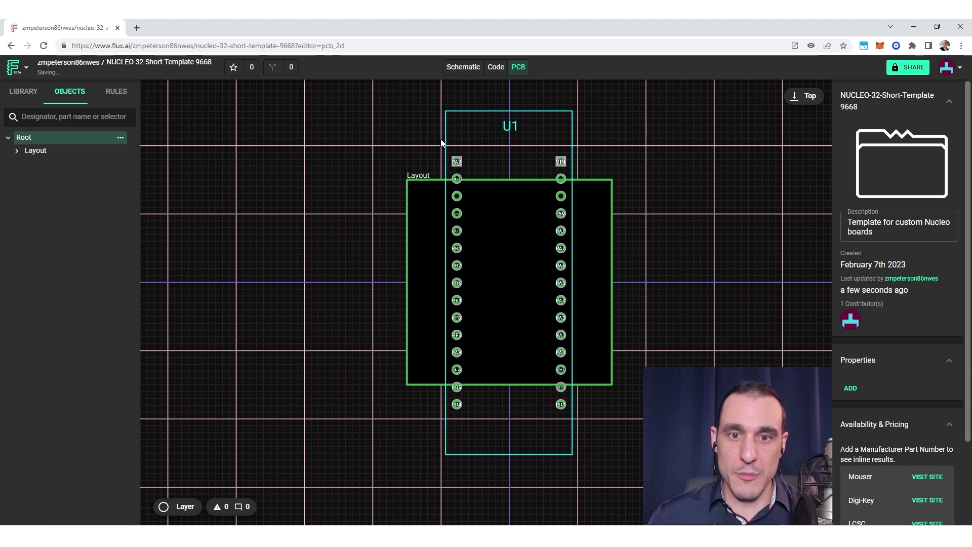
Extend the Layout object's size rule with a second dimension so that it reads 30mm 50mm.
left_click(65, 152)
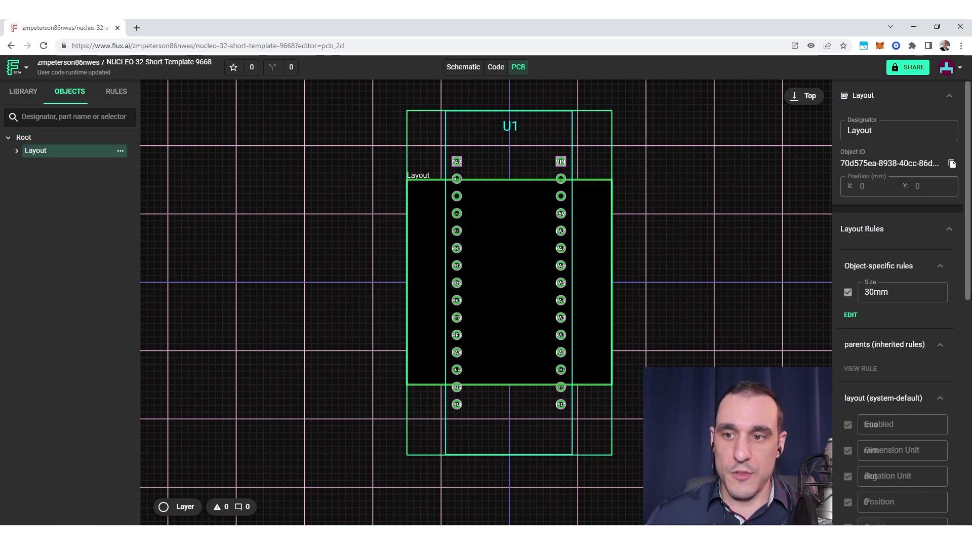
key("Return")
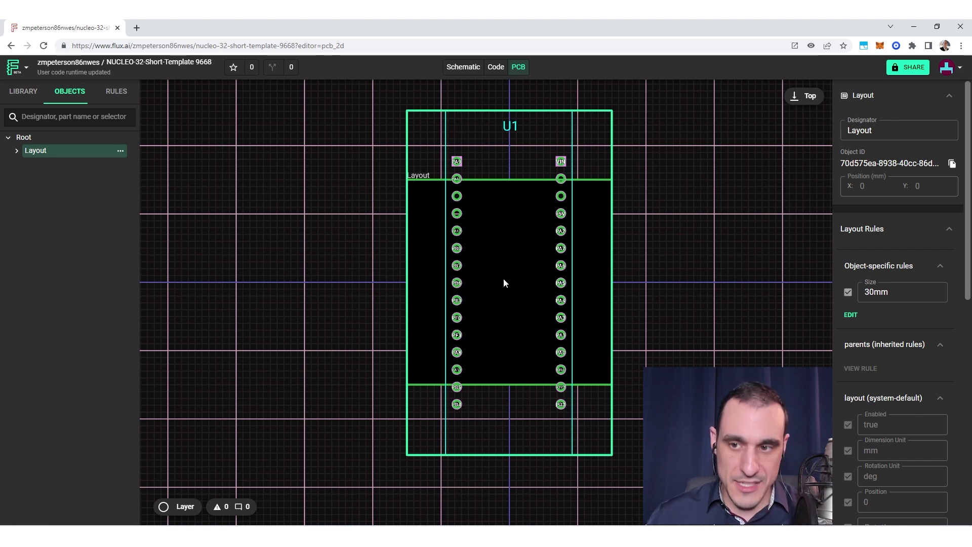
left_click(907, 293)
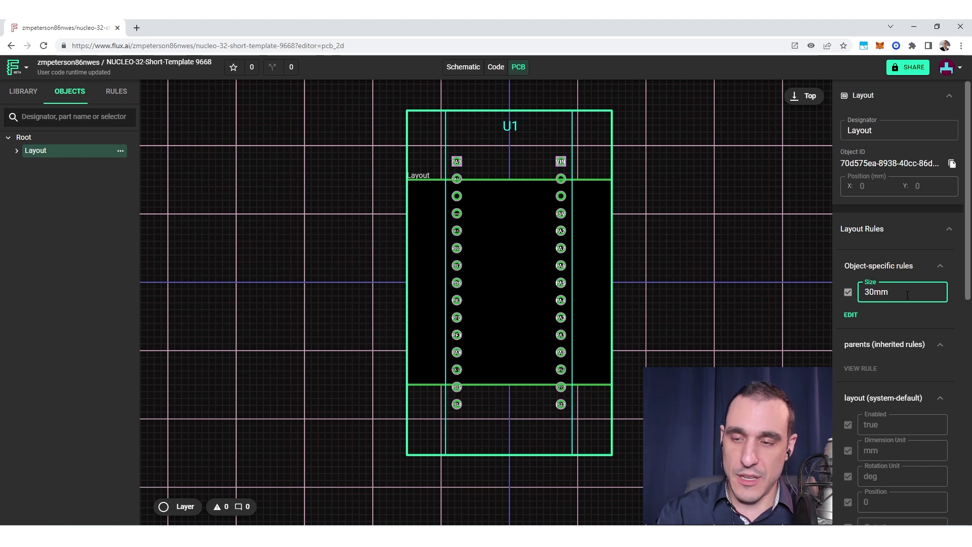
type("50mm")
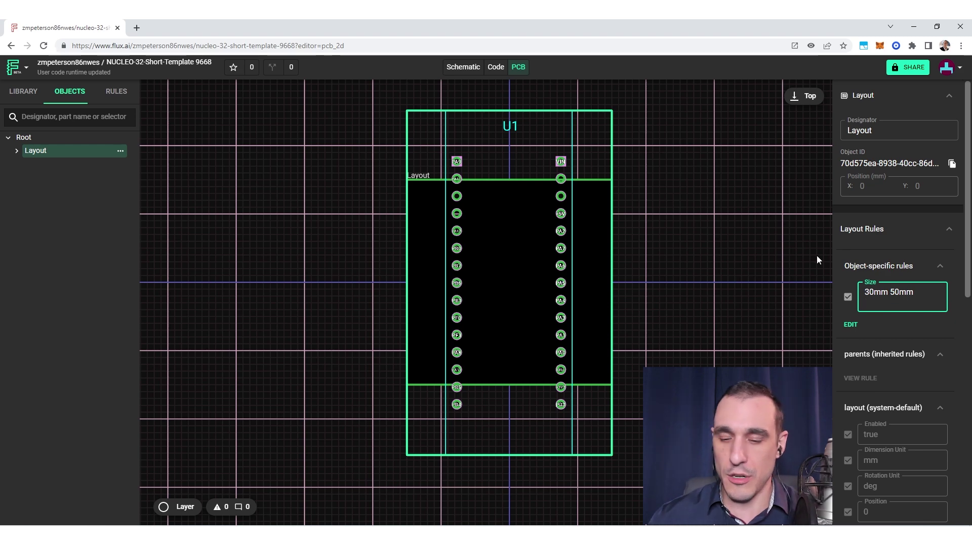
left_click(710, 265)
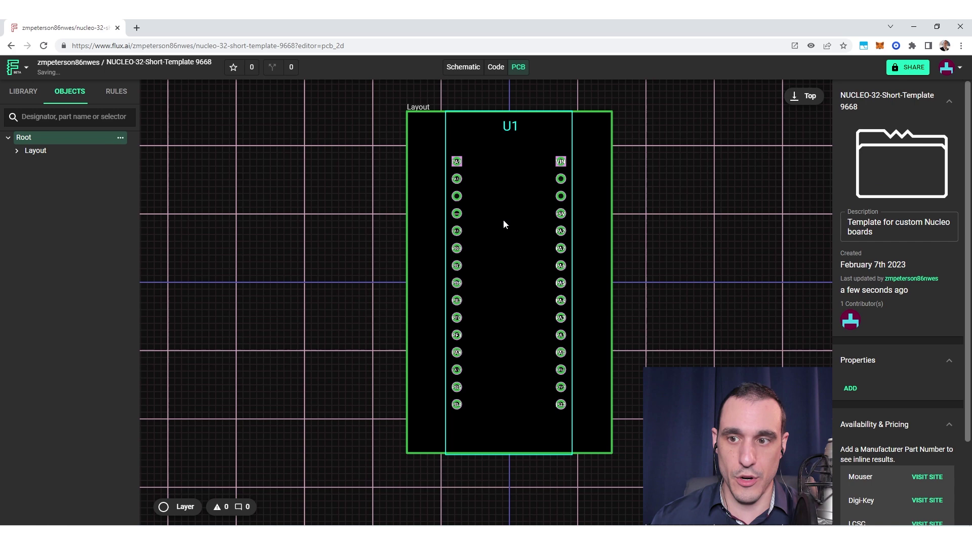
Add a Corner Radius rule to the object-specific rules of the Layout object and finish editing the rule list.
left_click(65, 151)
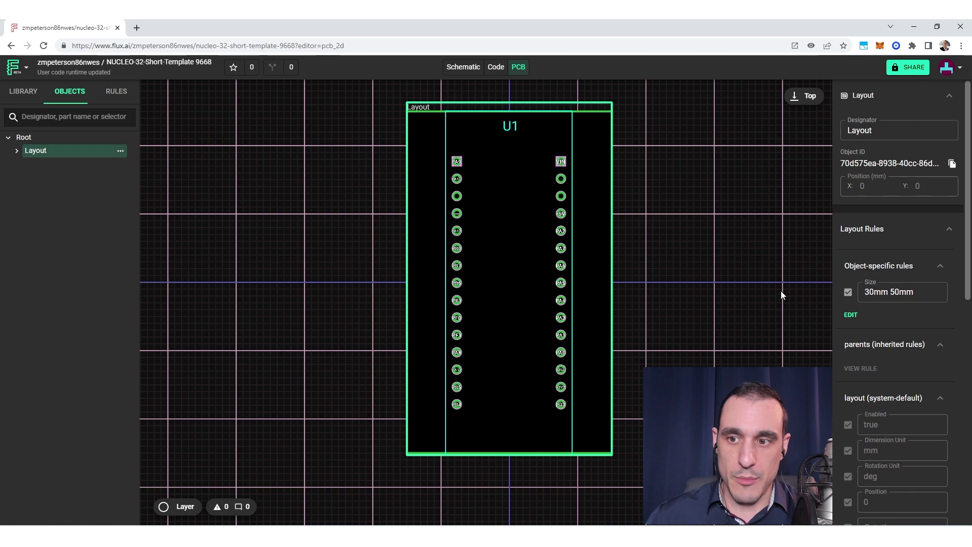
left_click(850, 314)
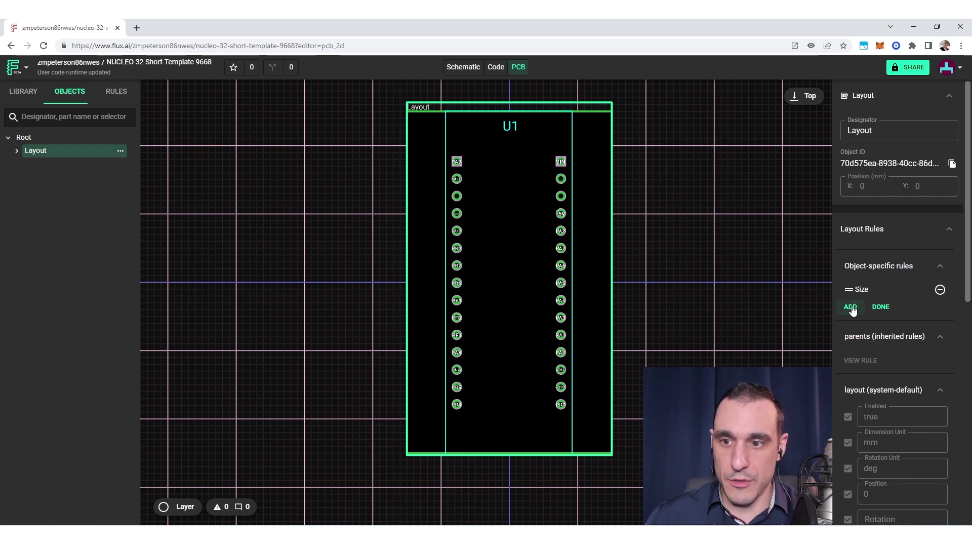
left_click(851, 308)
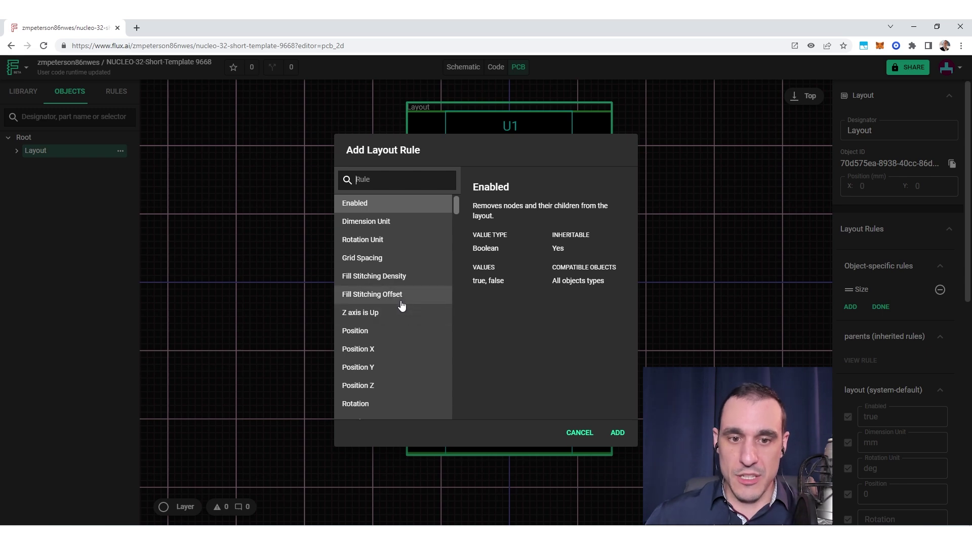
scroll(402, 303, "down", 8)
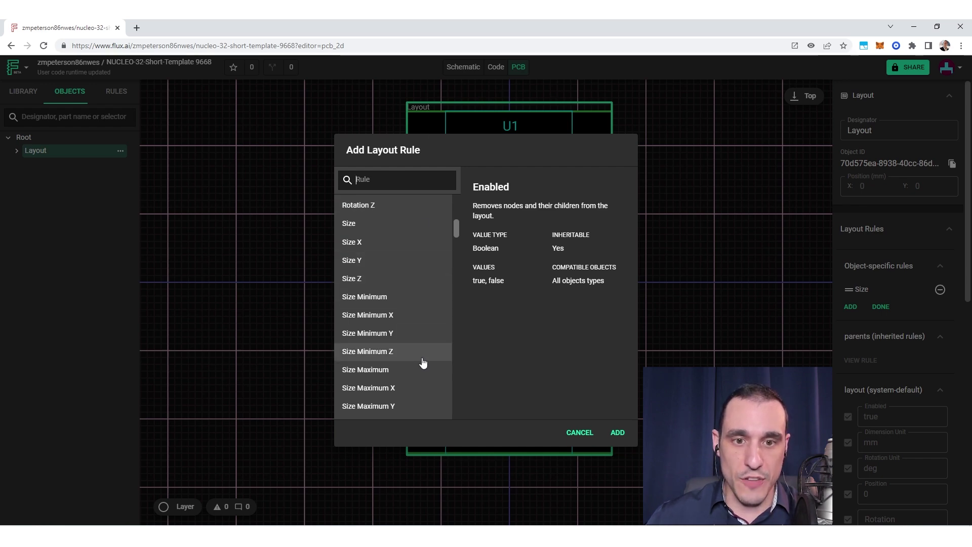
scroll(422, 306, "down", 4)
scroll(422, 307, "down", 15)
scroll(421, 304, "up", 2)
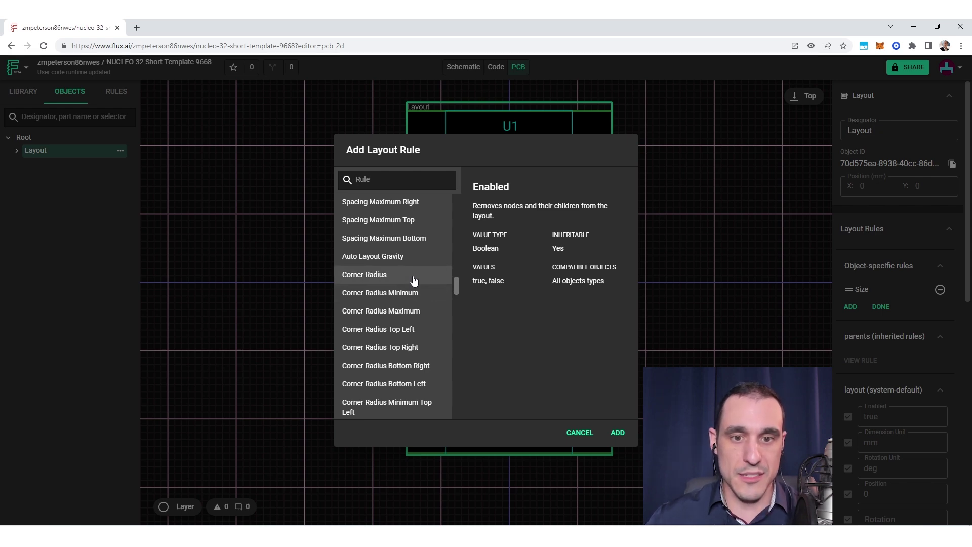
left_click(400, 279)
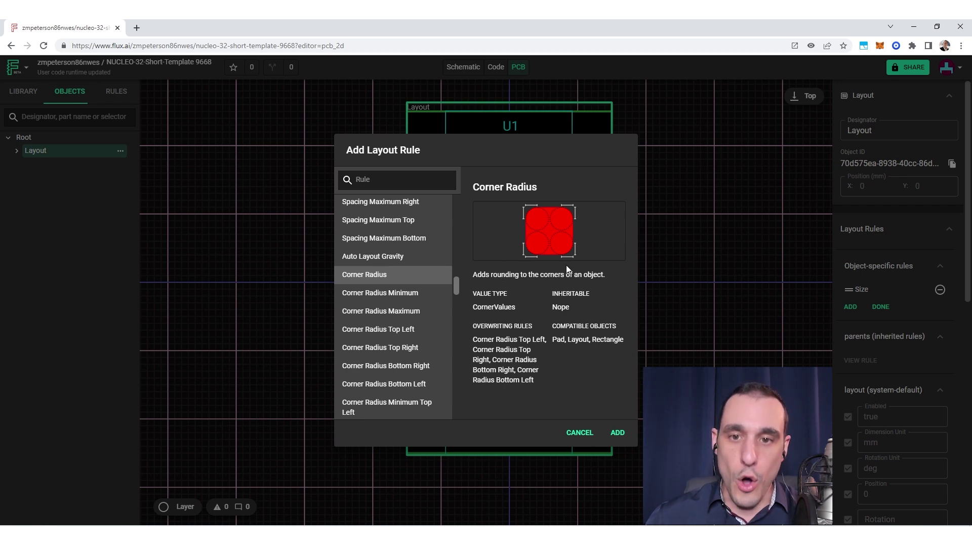
left_click(637, 428)
left_click(881, 324)
Set the Layout object's Corner Radius rule to 2mm and check the rounded board corners.
left_click(899, 314)
type("2mm")
left_click(658, 320)
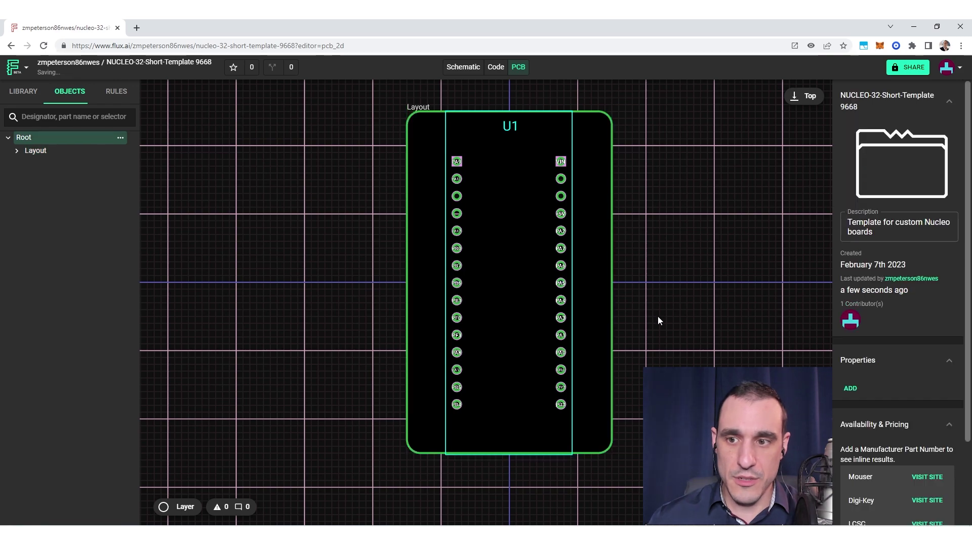
scroll(612, 116, "up", 2)
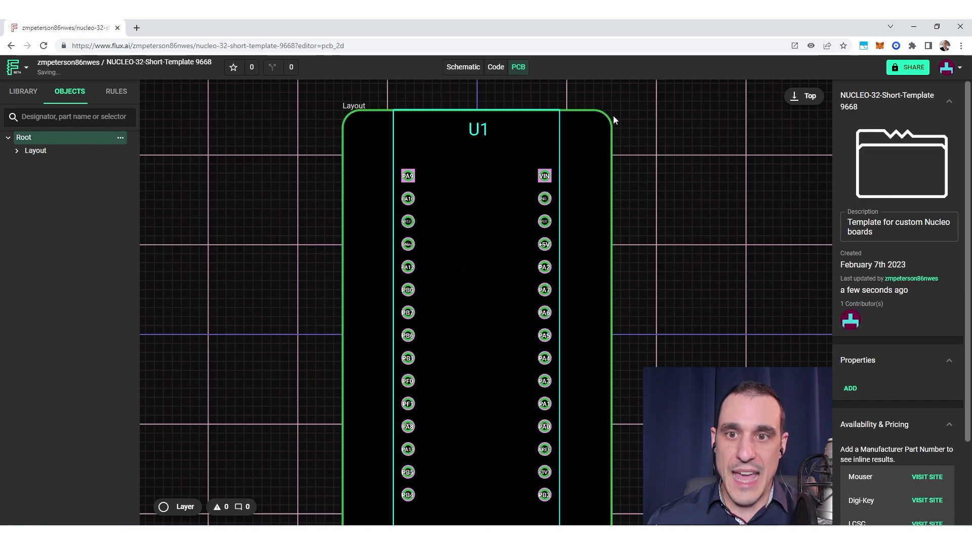
scroll(612, 115, "up", 5)
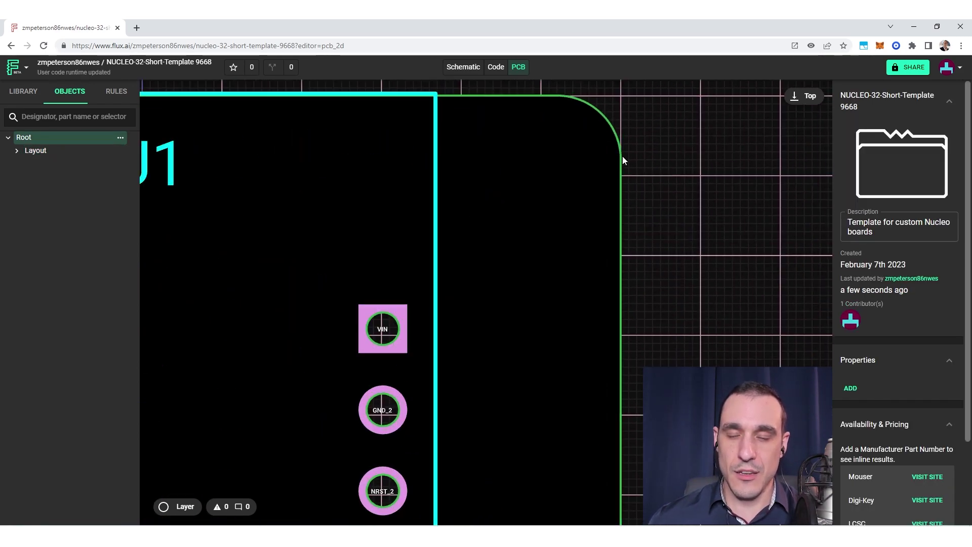
scroll(613, 132, "down", 5)
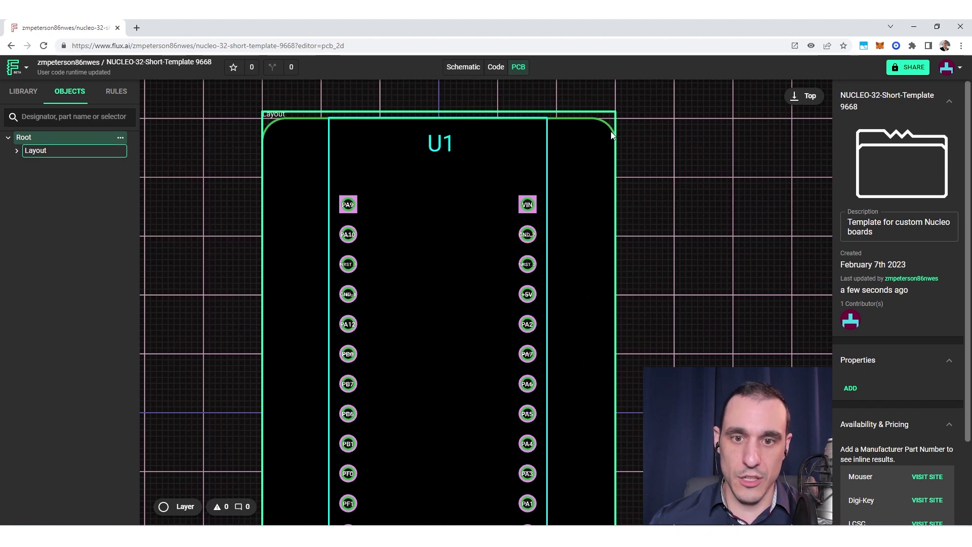
scroll(611, 131, "down", 3)
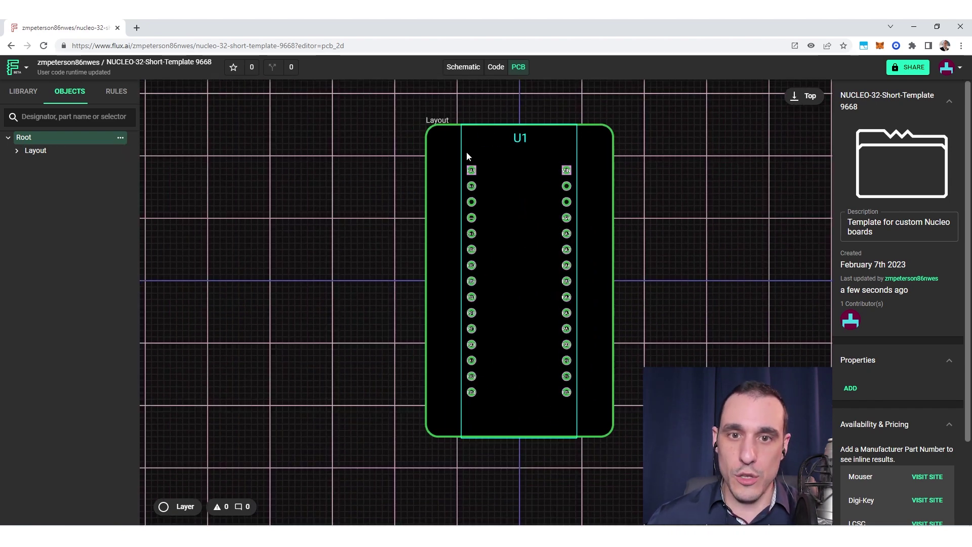
Give the board outline two alternating corner radii by setting the Layout's Corner Radius rule to 2mm 5mm.
left_click(35, 151)
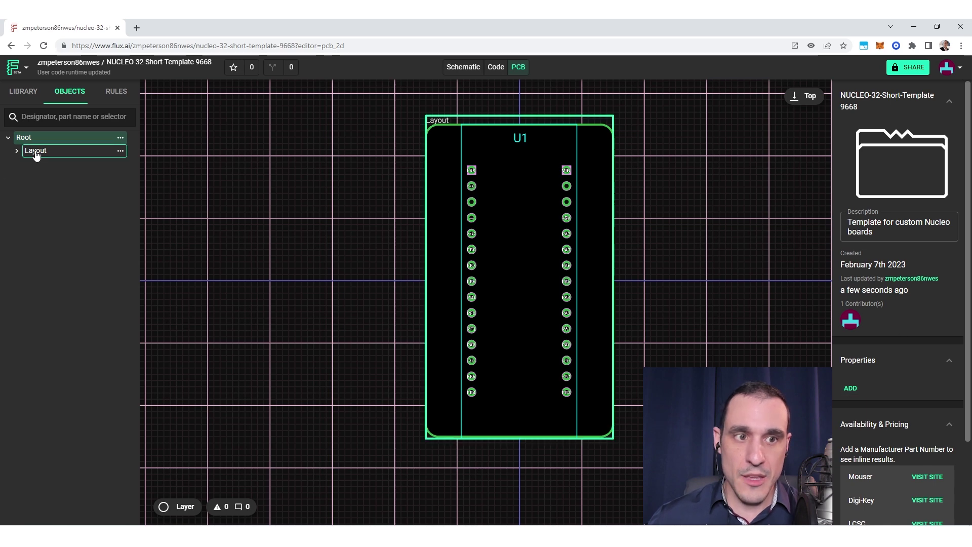
left_click(909, 313)
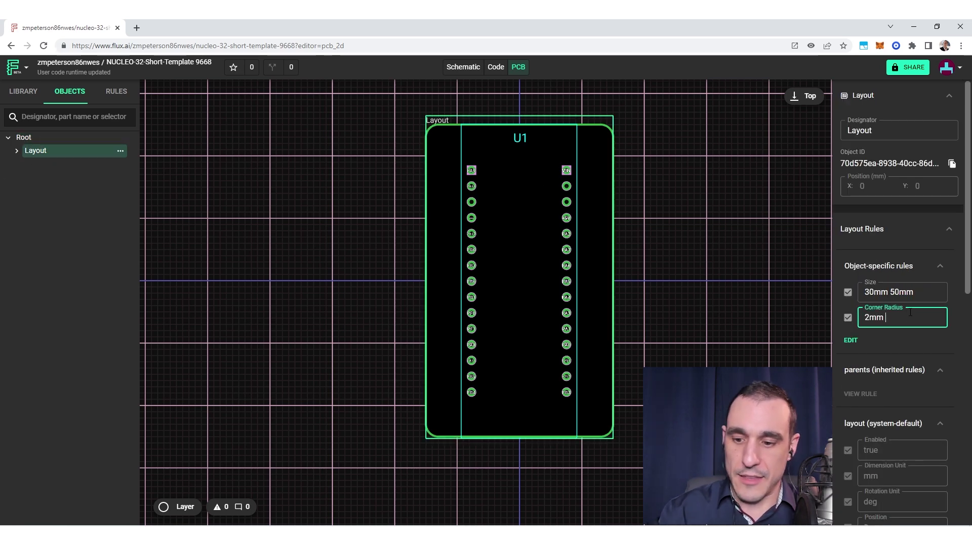
type("3m")
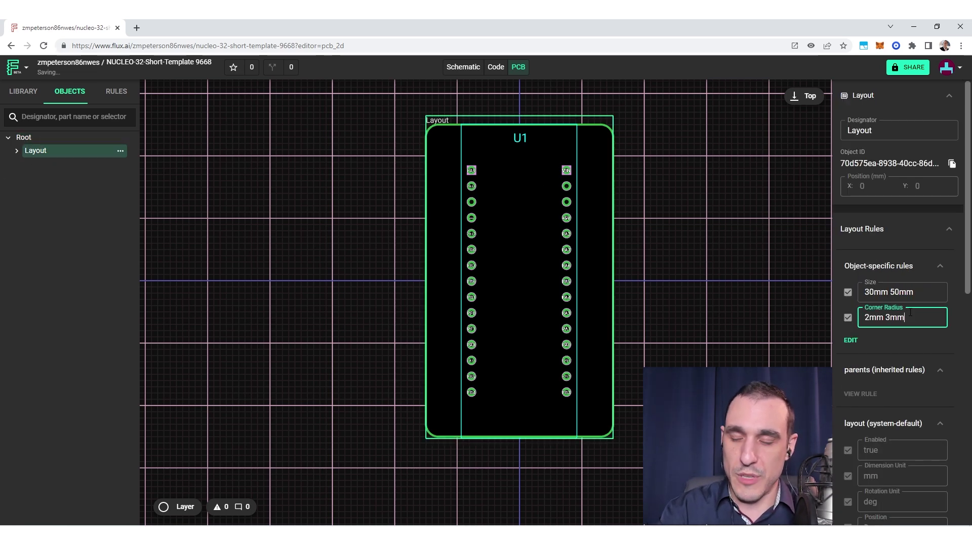
key("BackSpace")
type("5mm")
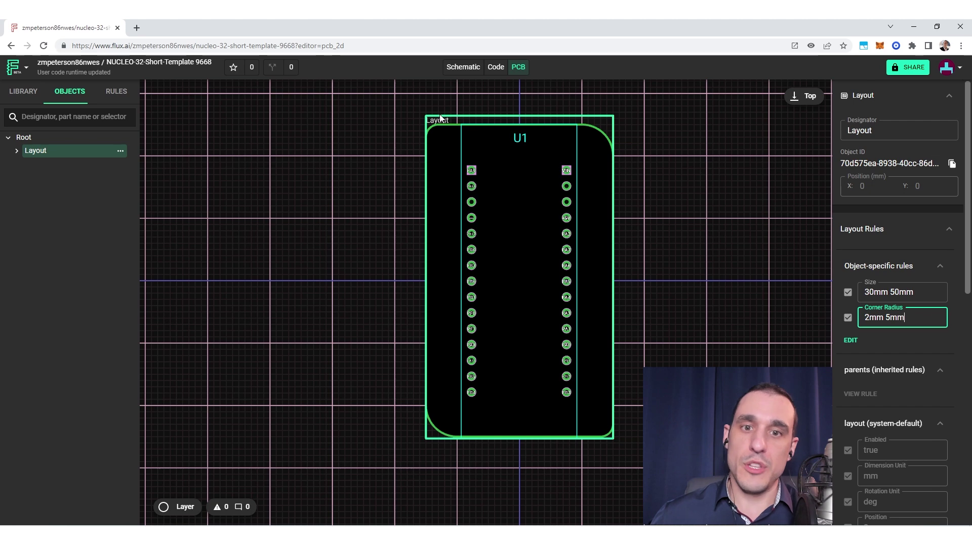
Replace the Layout's Corner Radius value with 15mm for all corners, and reselect the Layout object.
key("ctrl+a")
type("15mm")
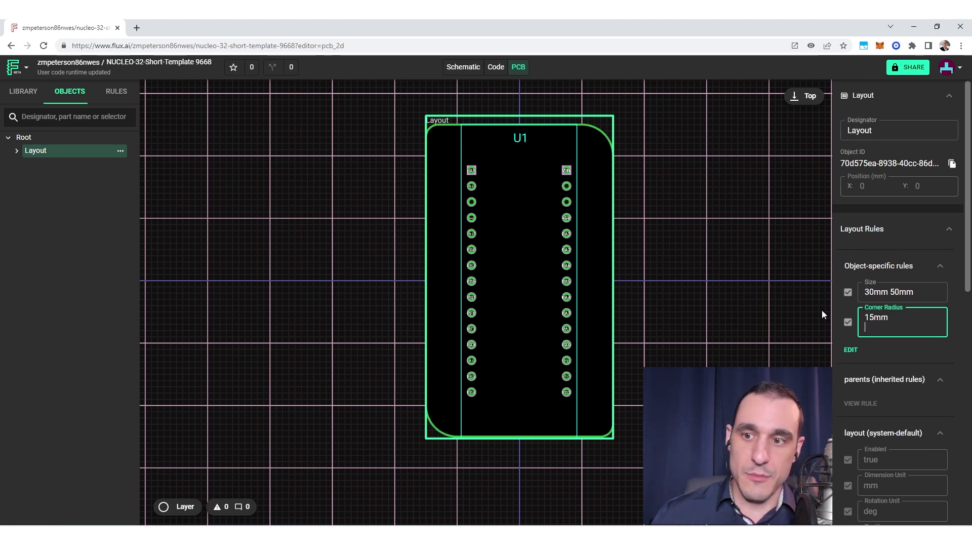
left_click(747, 320)
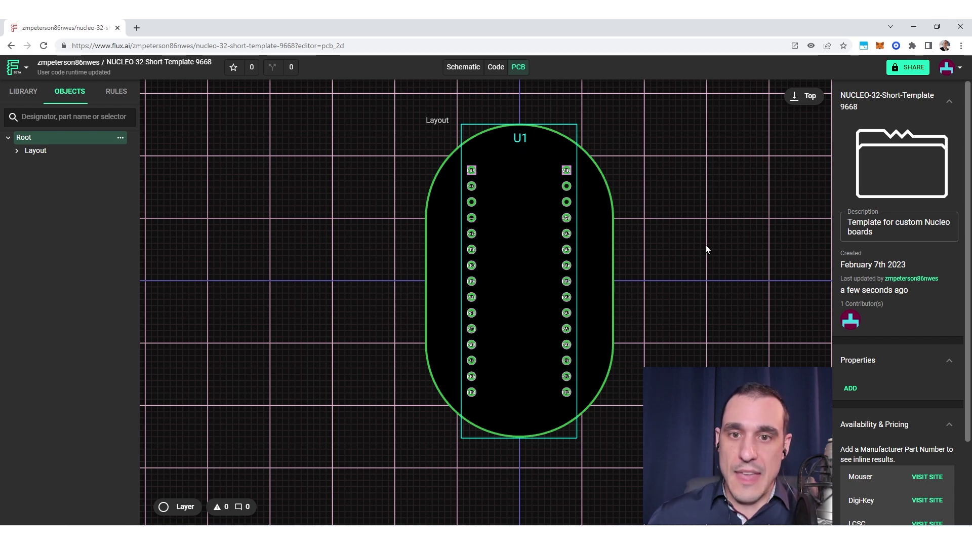
left_click(80, 151)
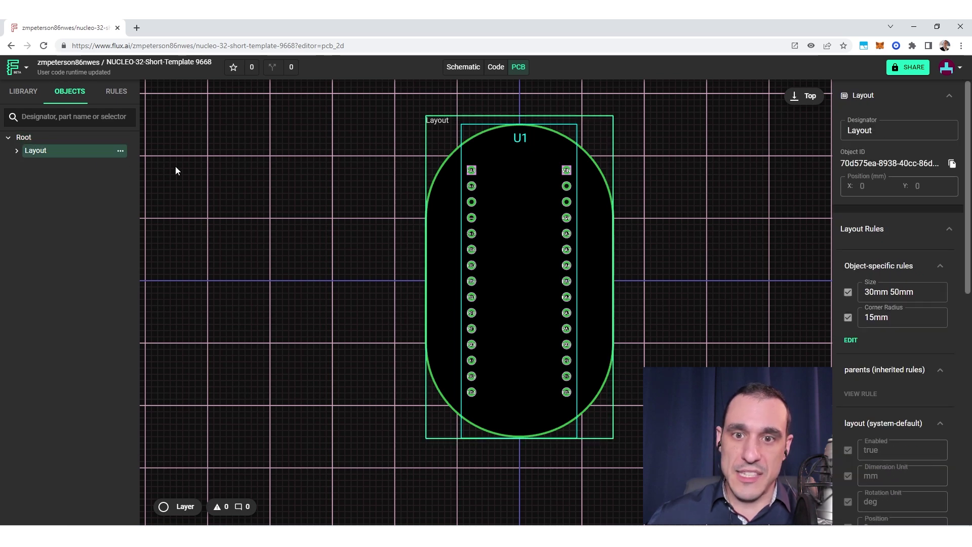
Reduce the Layout's Size rule to a single value of 30mm and check the board outline.
left_click_drag(915, 293, 889, 298)
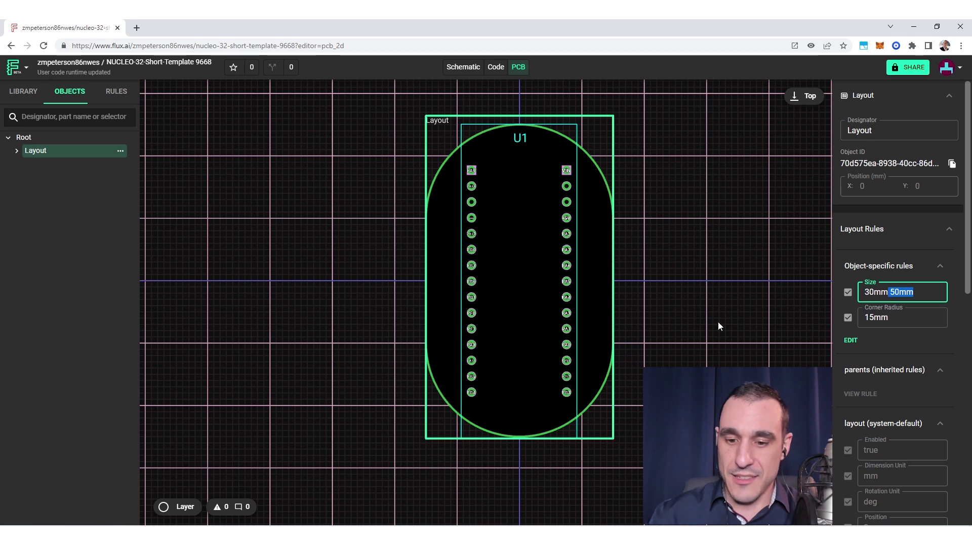
key("Return")
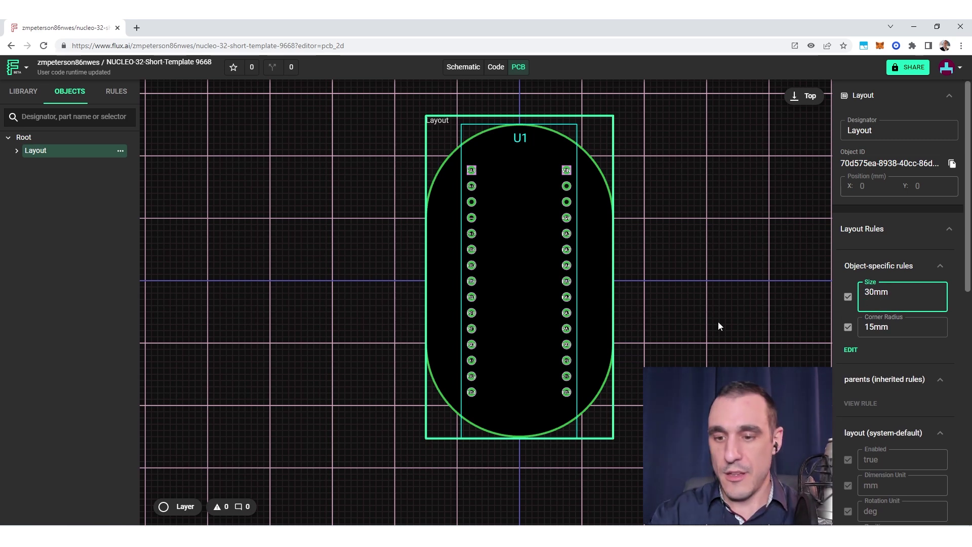
left_click(667, 241)
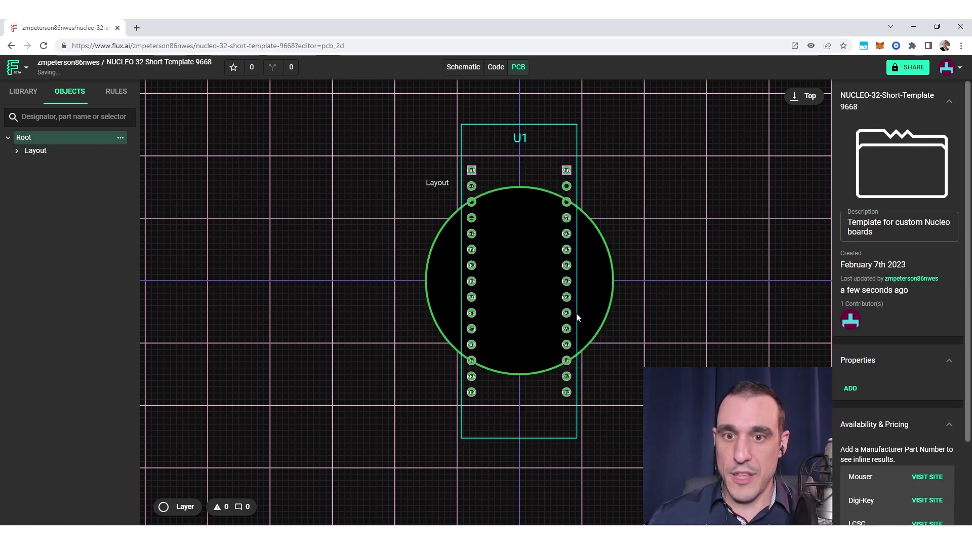
Make the board a larger circle by setting the Layout's Size rule to 50mm and its Corner Radius rule to 25mm.
left_click(50, 150)
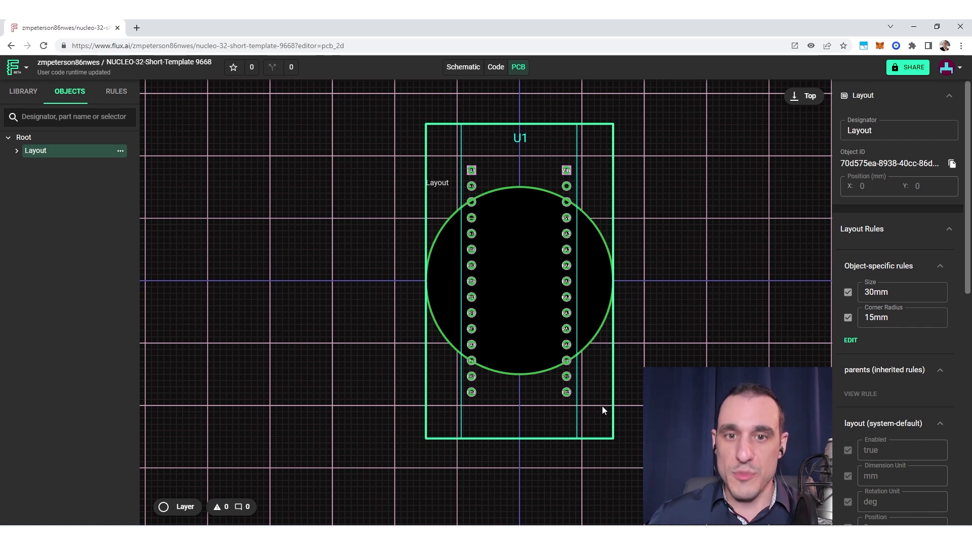
double_click(899, 293)
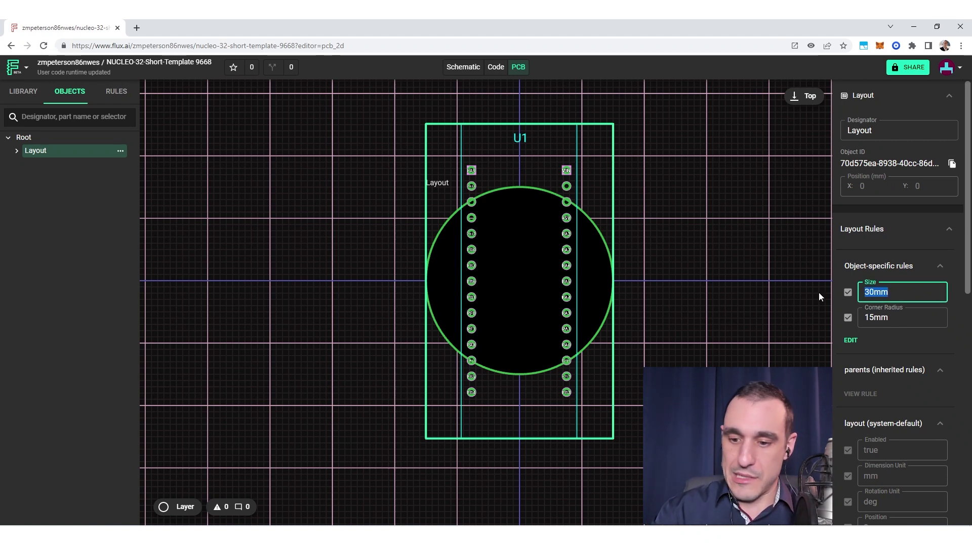
type("50mm")
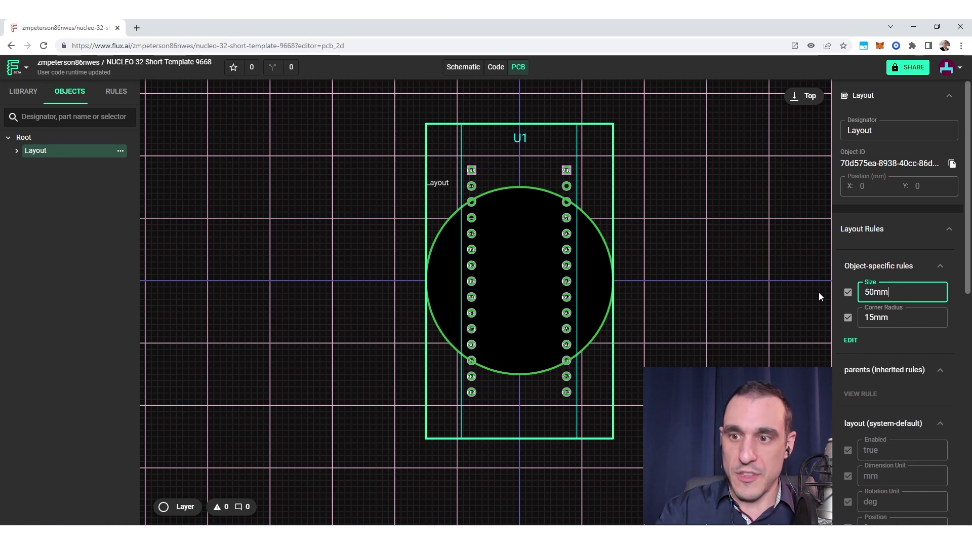
key("Tab")
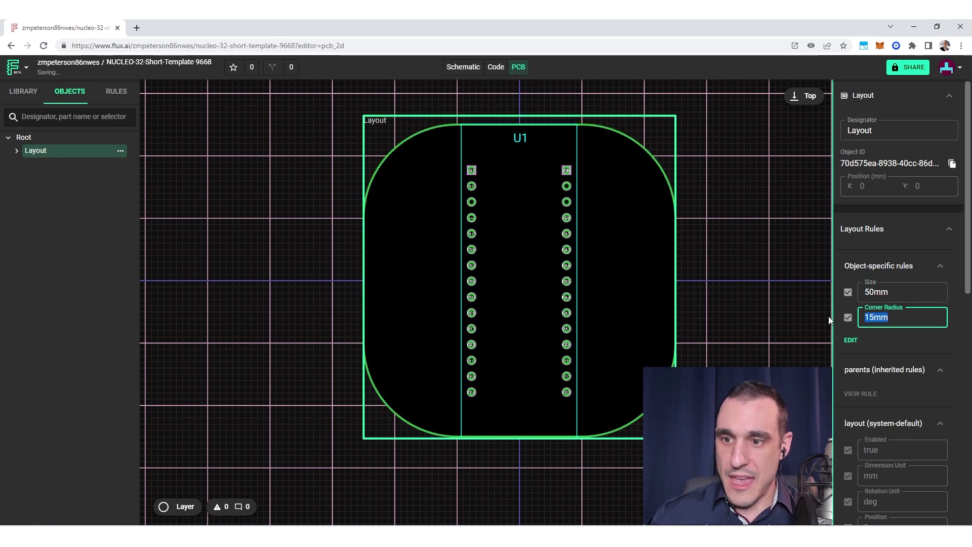
type("25mm")
key("Return")
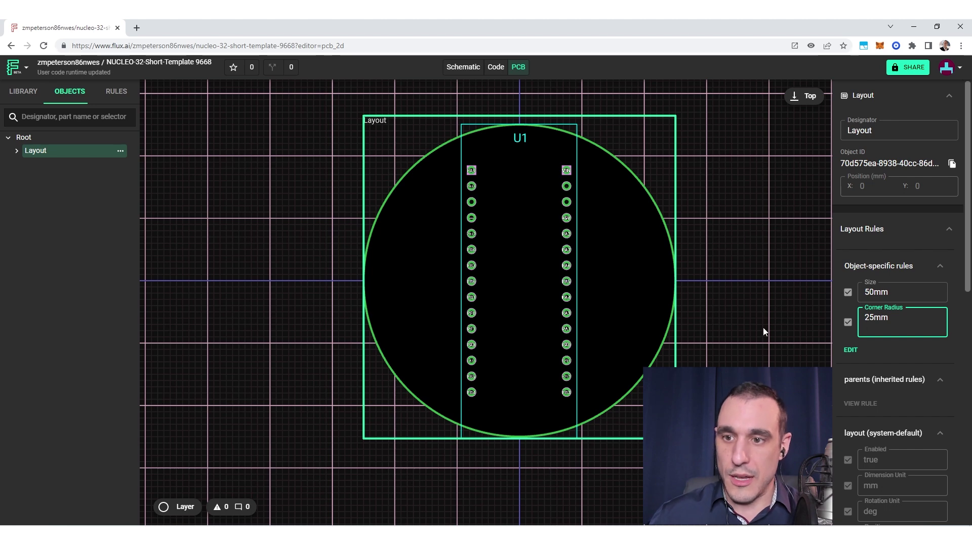
key("BackSpace")
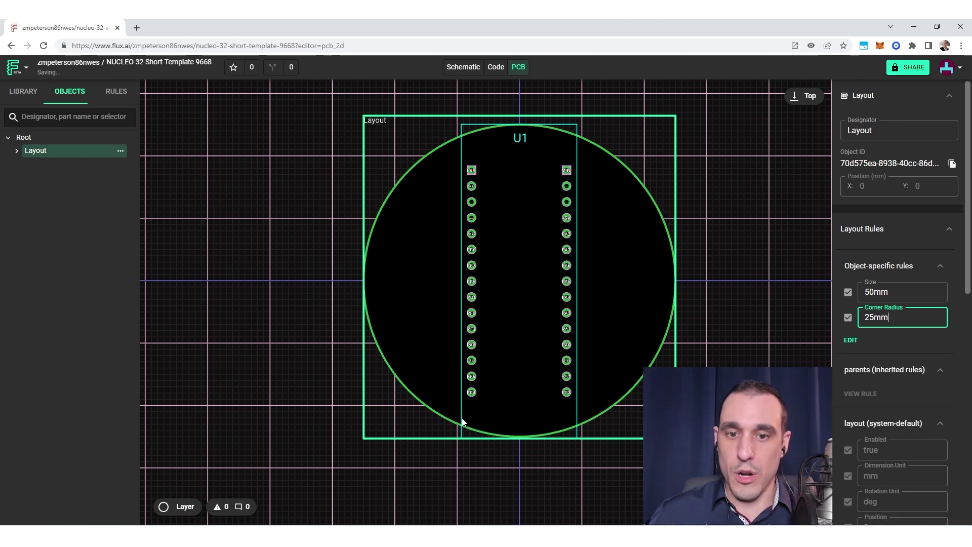
left_click(565, 143)
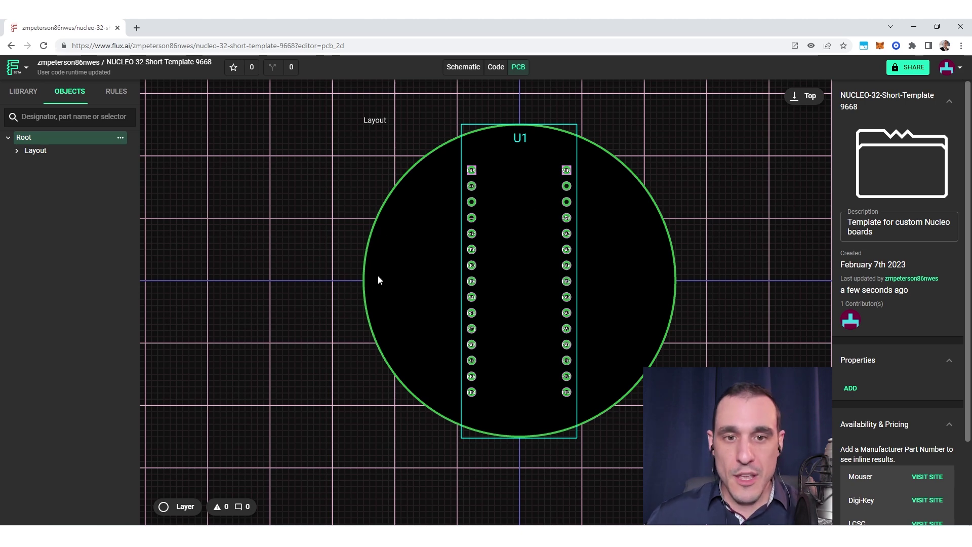
Remove the Layout's Corner Radius rule and add a Corner Radius Top Left rule in its place.
left_click(40, 151)
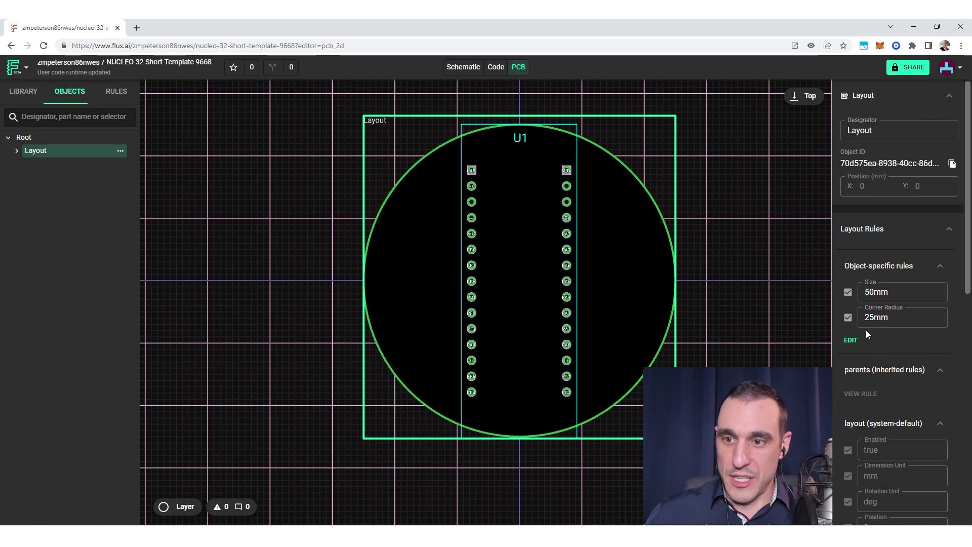
left_click(851, 341)
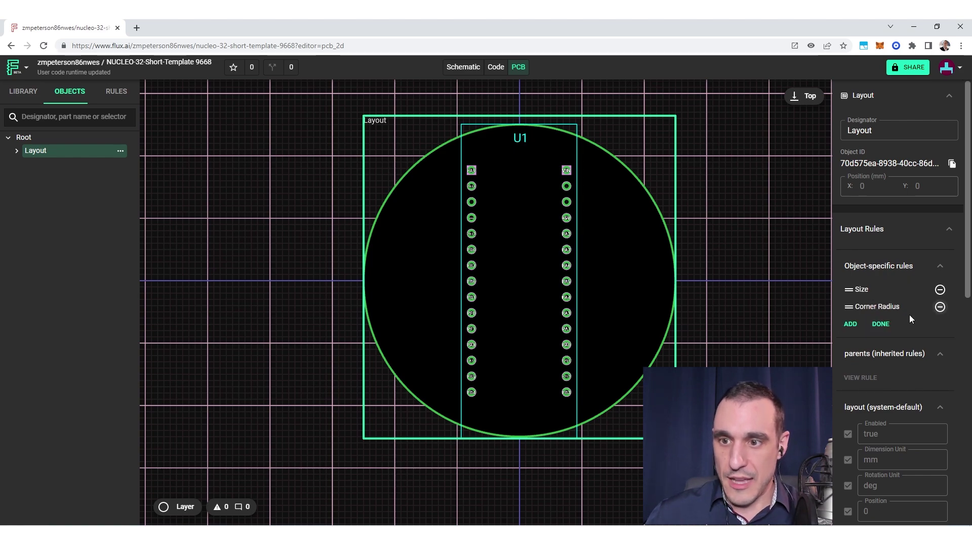
left_click(939, 307)
left_click(851, 307)
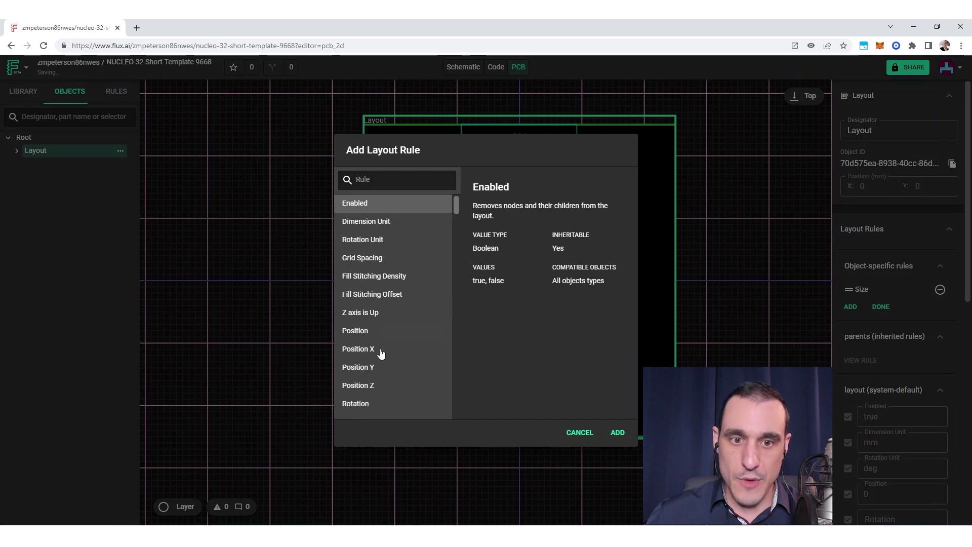
type("corner")
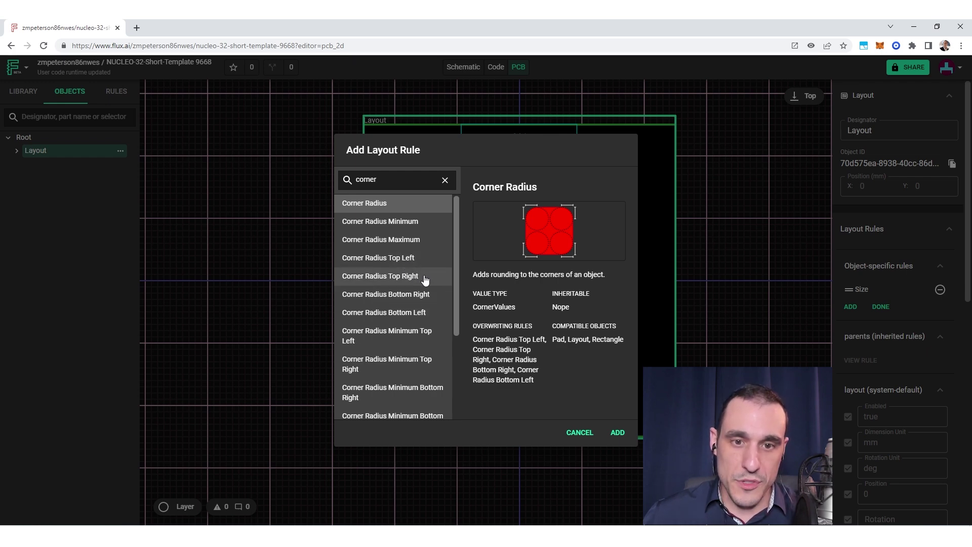
left_click(413, 259)
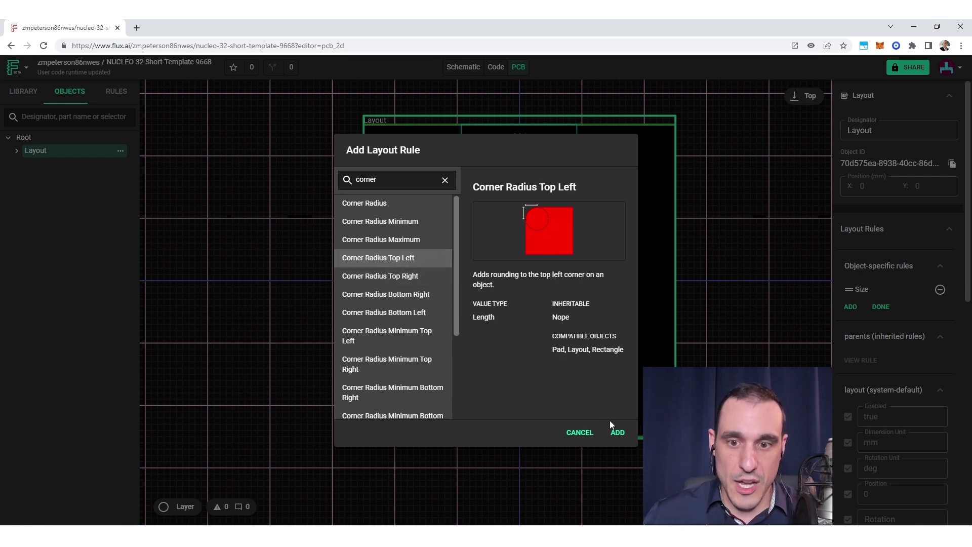
left_click(618, 432)
Add a Corner Radius Top Right rule to the Layout's object-specific rules and finish editing the rule list.
left_click(851, 324)
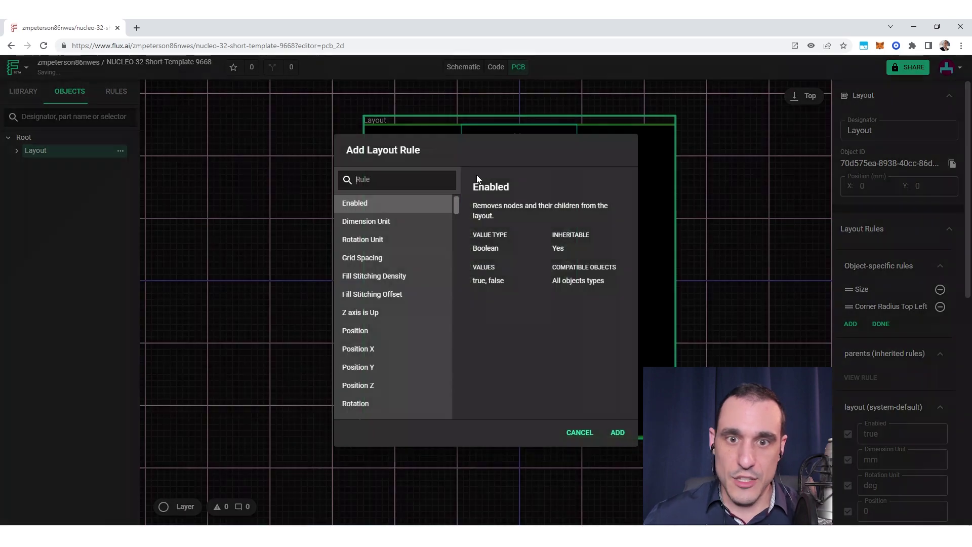
type("corner")
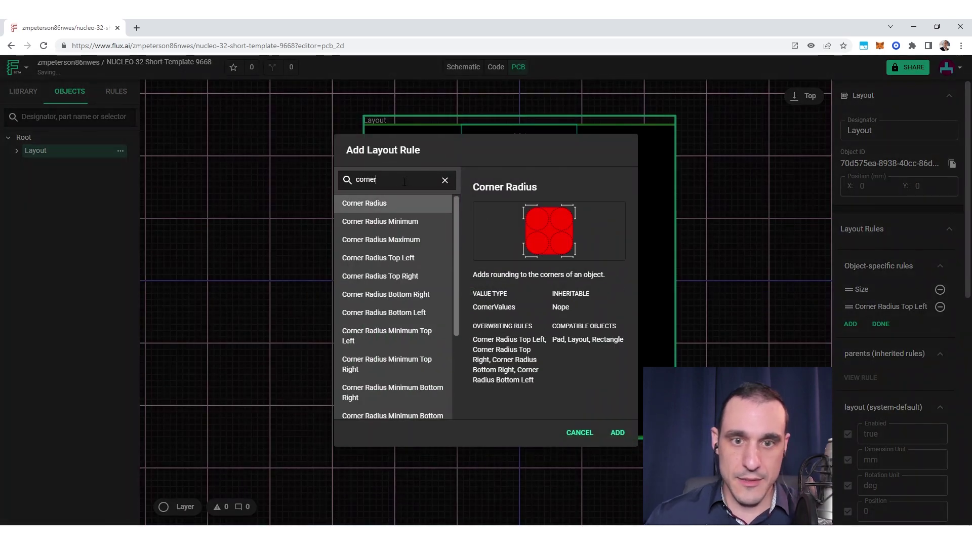
left_click(380, 276)
left_click(617, 432)
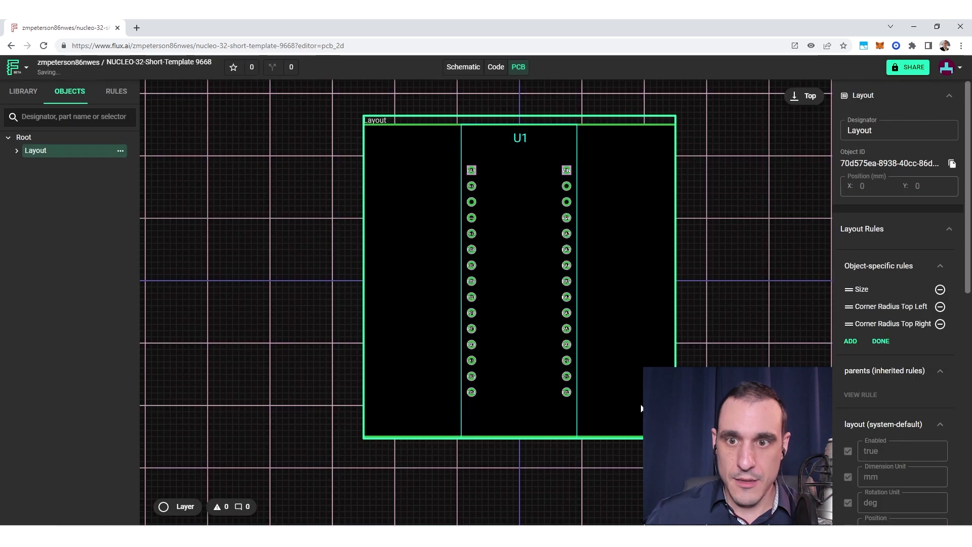
left_click(880, 341)
Set both the Corner Radius Top Left and Corner Radius Top Right rules to 15mm, without a trailing line break.
left_click(896, 314)
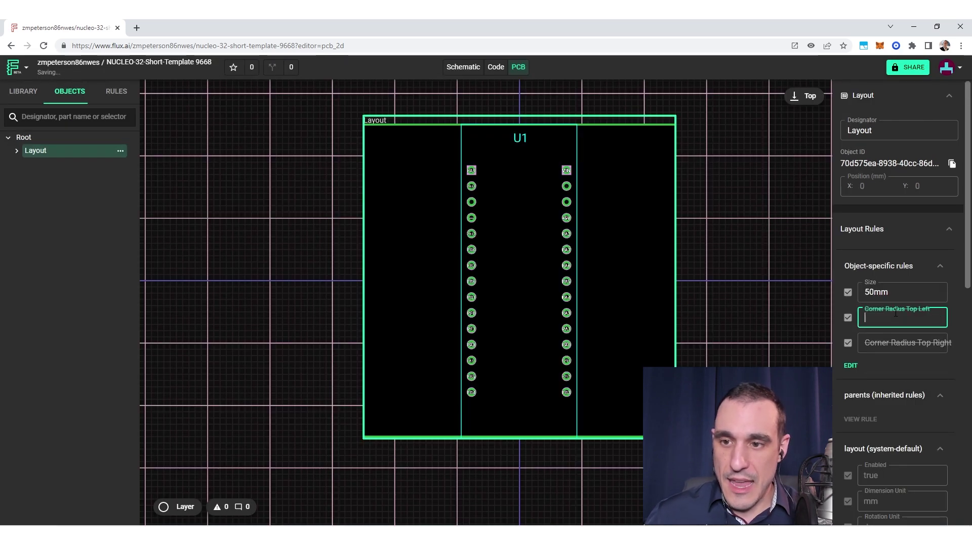
type("15mm")
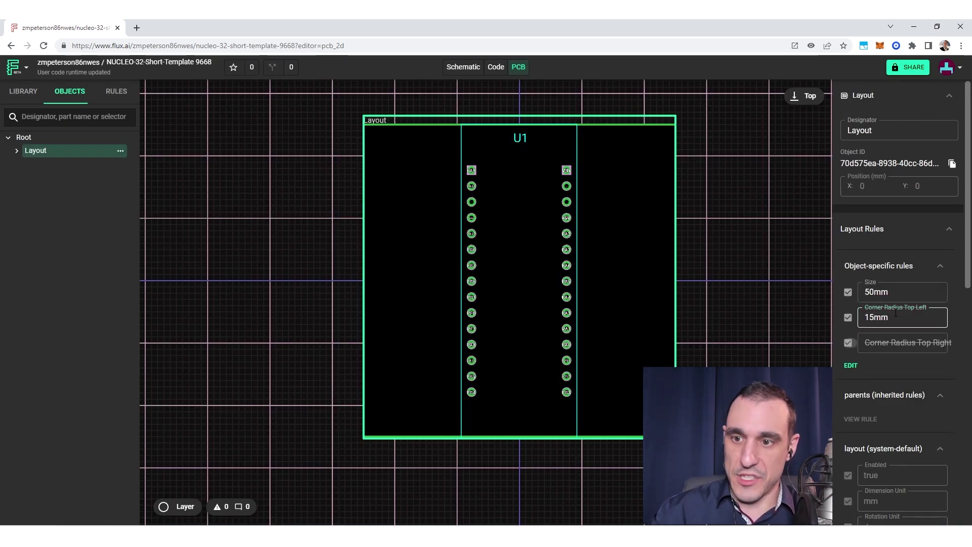
key("Tab")
type("15mm")
key("Return")
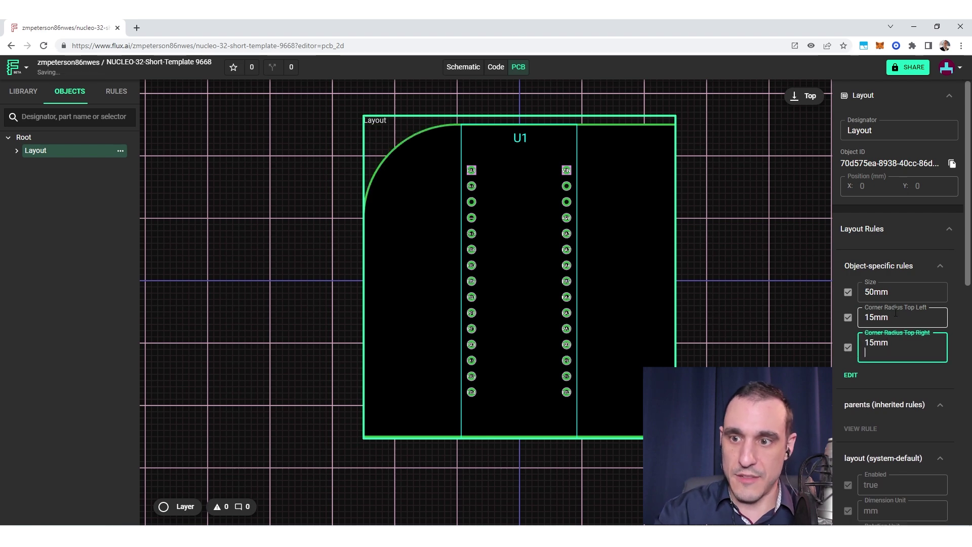
left_click(749, 258)
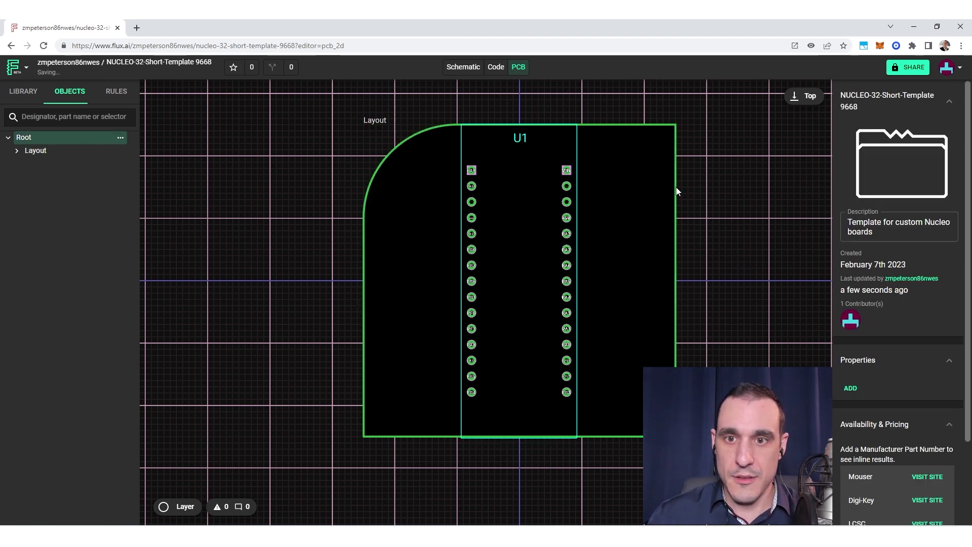
left_click(76, 152)
left_click(920, 355)
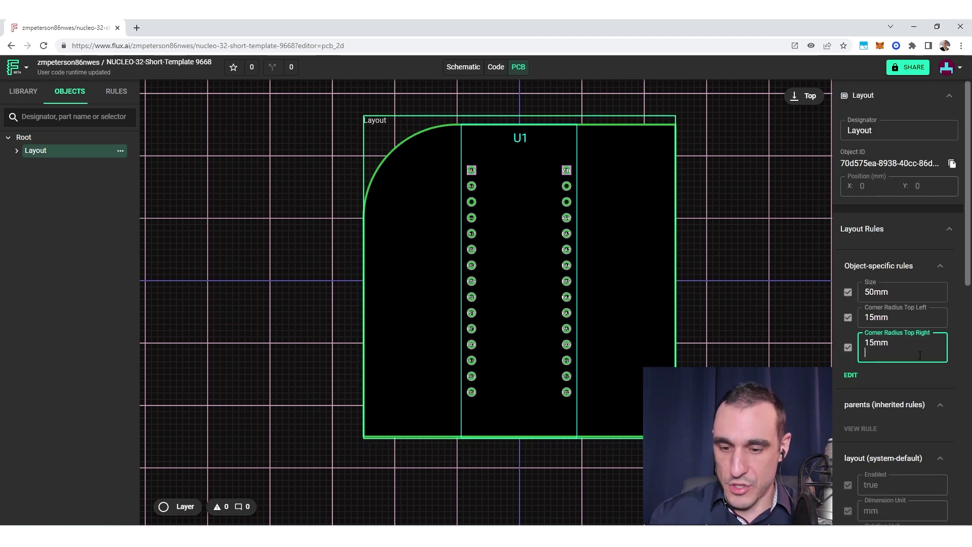
left_click(770, 291)
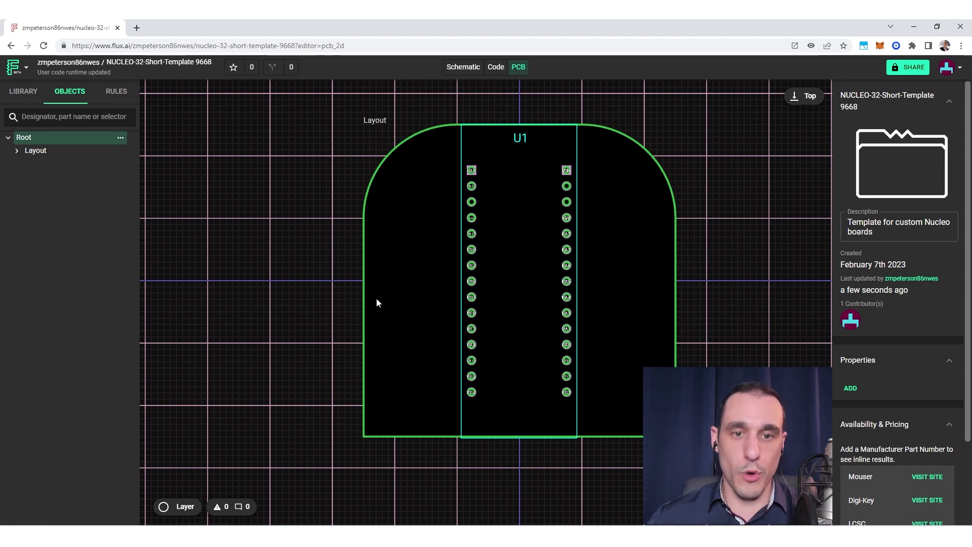
Add a Layout Shape rule to the Layout's object-specific rules and finish editing the rule list.
left_click(56, 151)
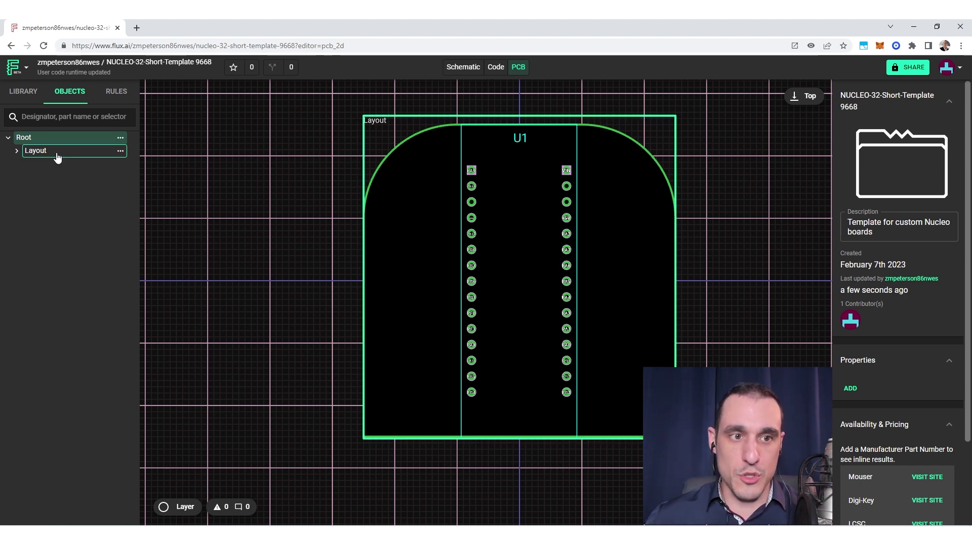
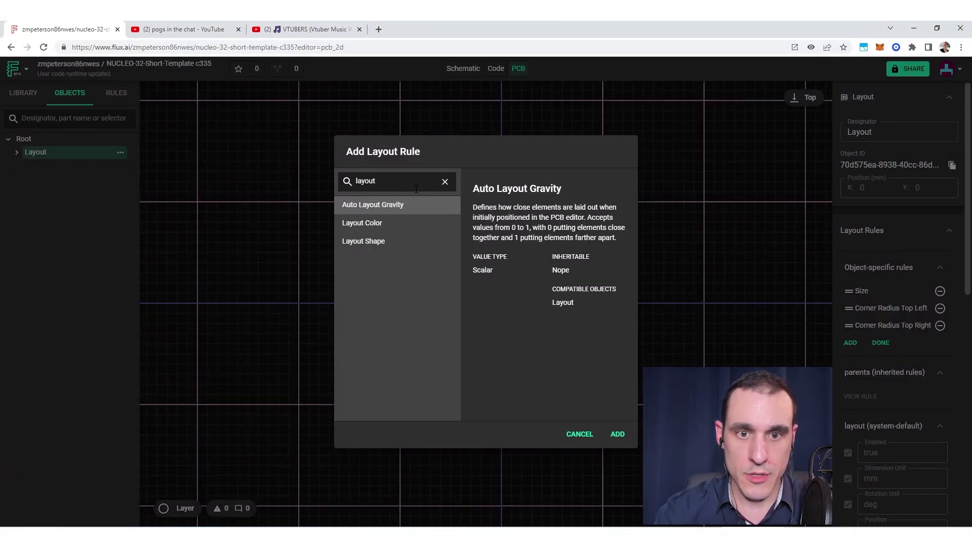
left_click(377, 246)
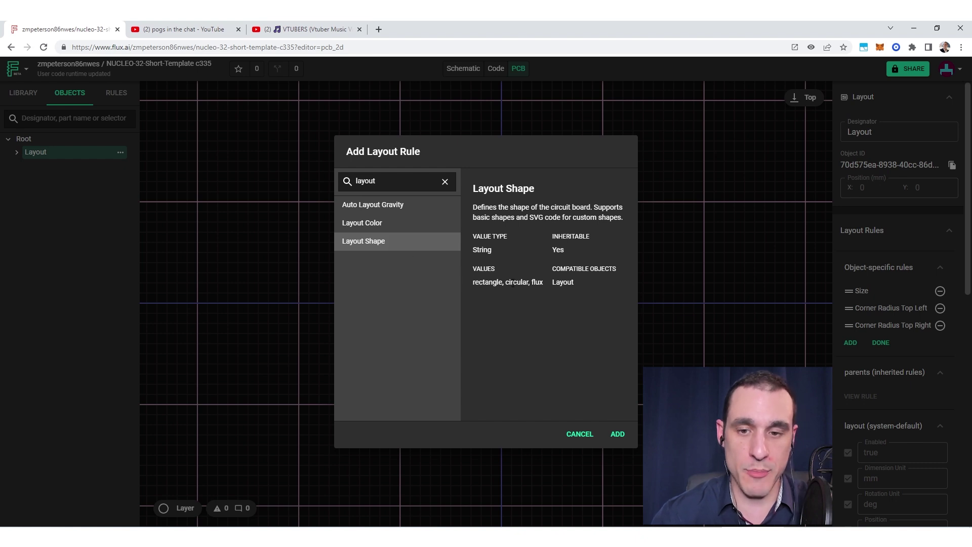
left_click(618, 434)
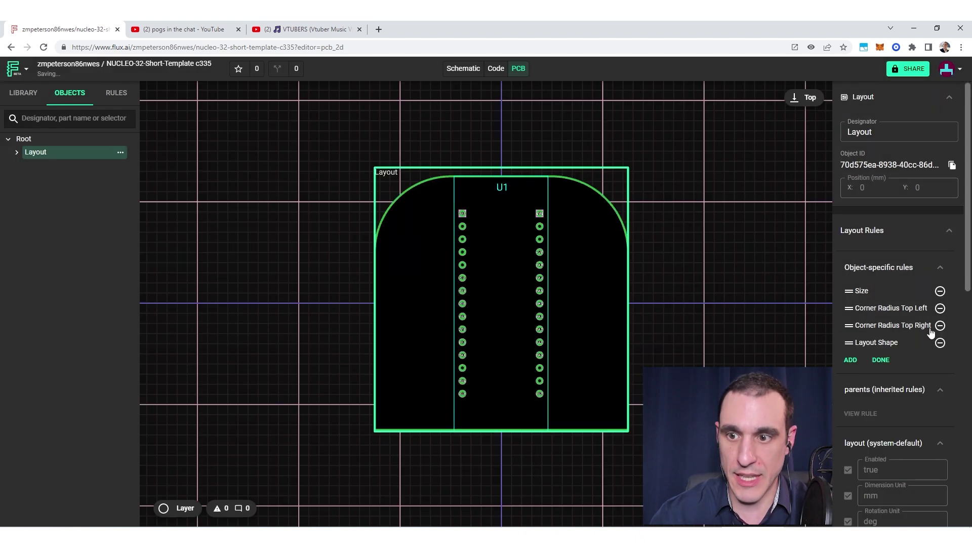
left_click(881, 360)
Set the Layout Shape rule to circular and check the board outline.
left_click(891, 369)
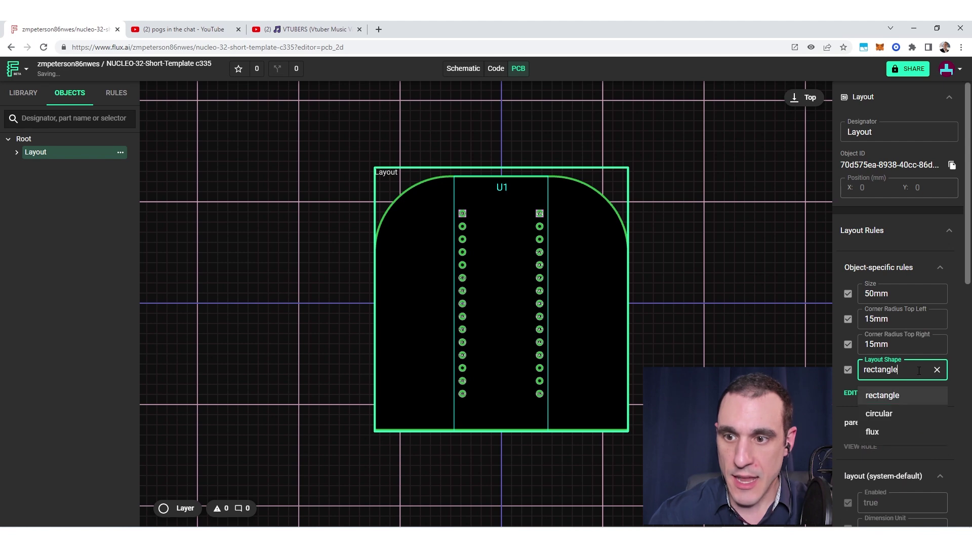
left_click(893, 414)
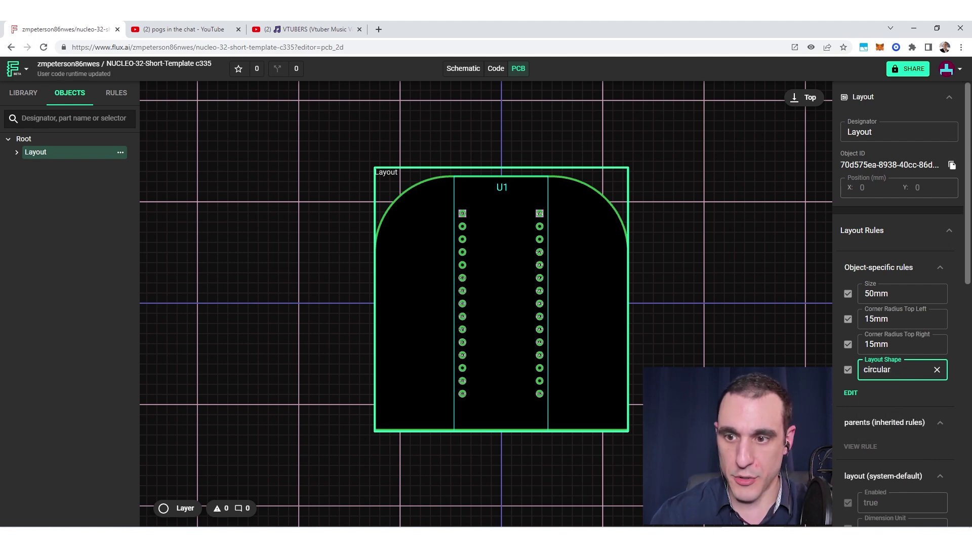
left_click(754, 358)
Reselect the Layout object and set its Layout Shape rule to rectangle.
left_click(31, 152)
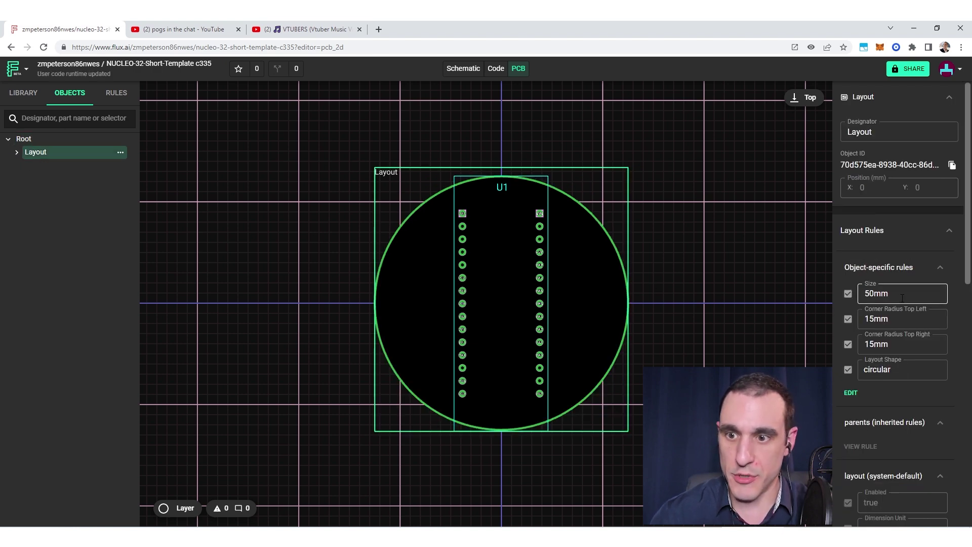
left_click(902, 371)
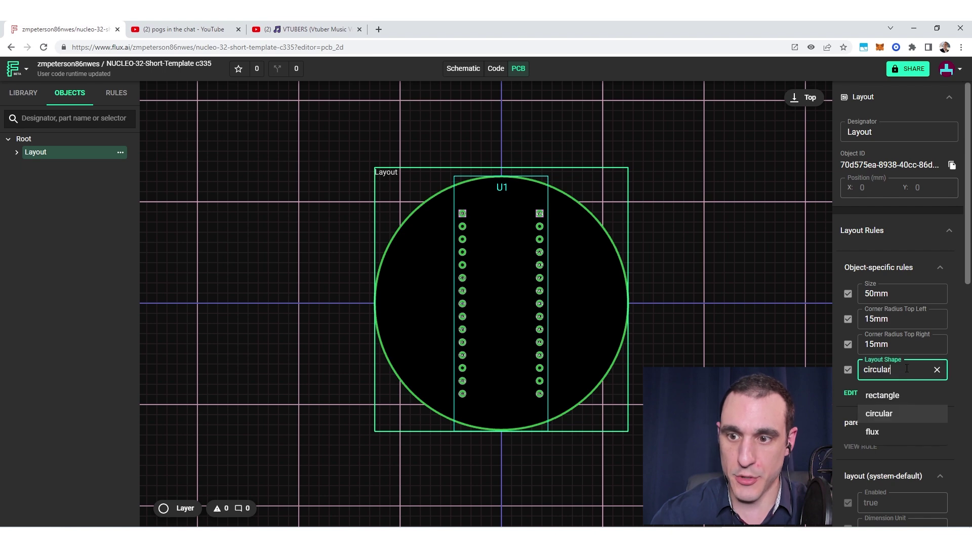
left_click(897, 396)
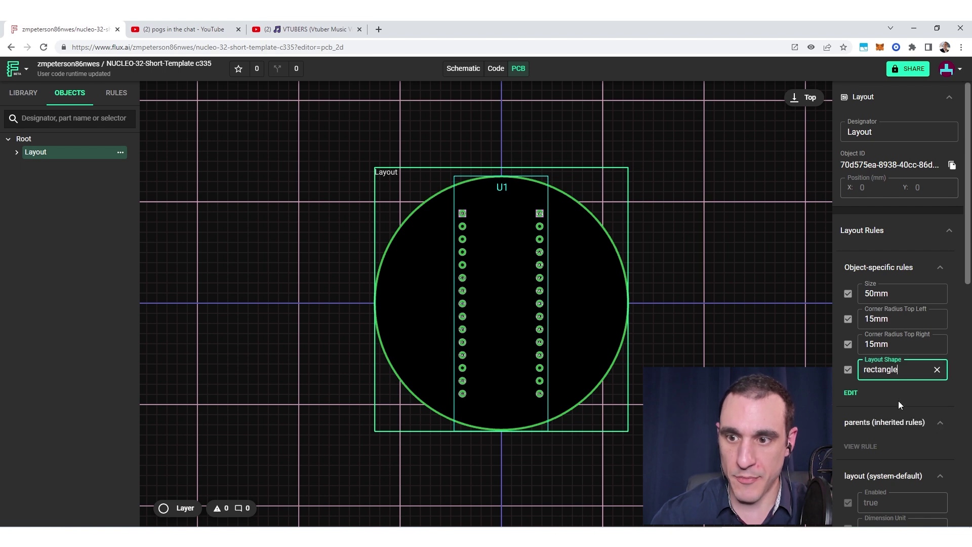
left_click(734, 314)
Reselect the Layout object, set its Layout Shape rule to flux and check the board outline.
left_click(65, 153)
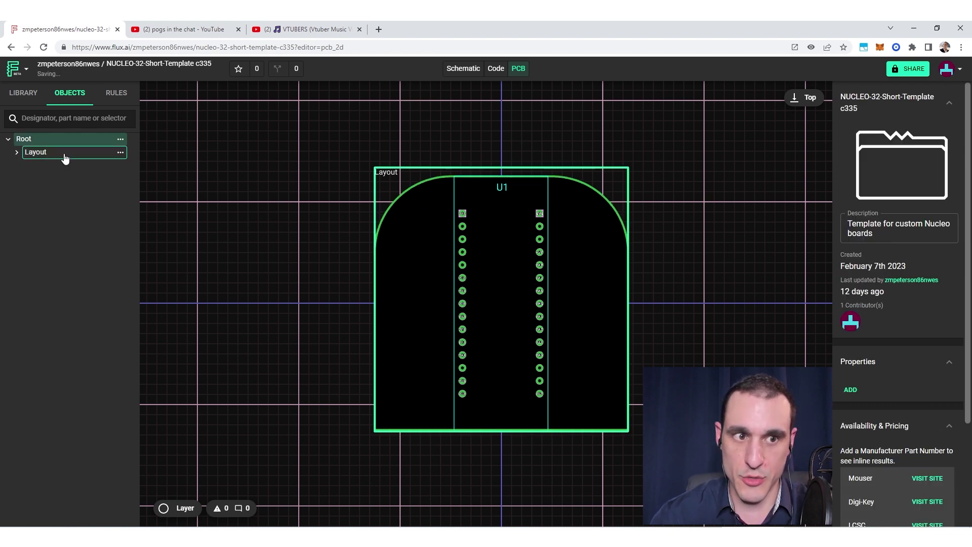
left_click(917, 373)
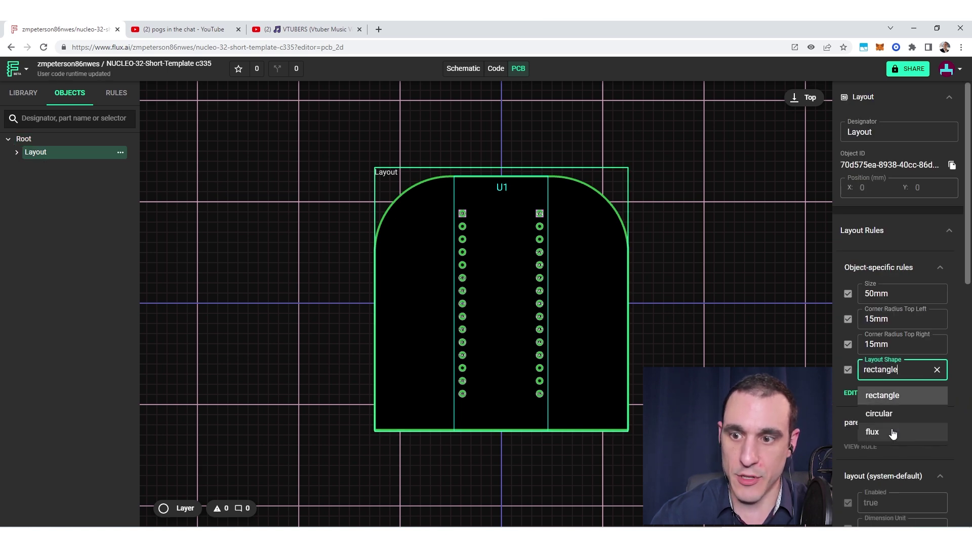
left_click(891, 435)
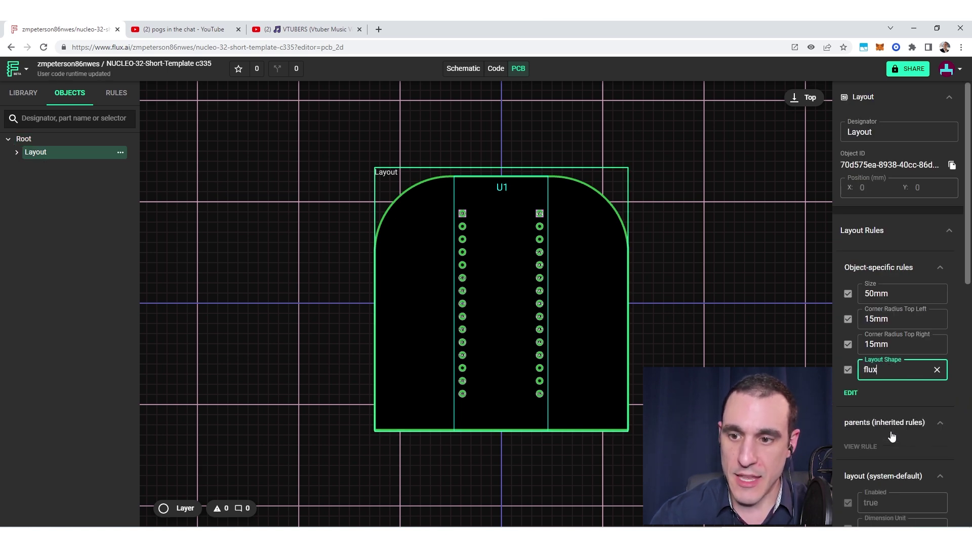
left_click(744, 363)
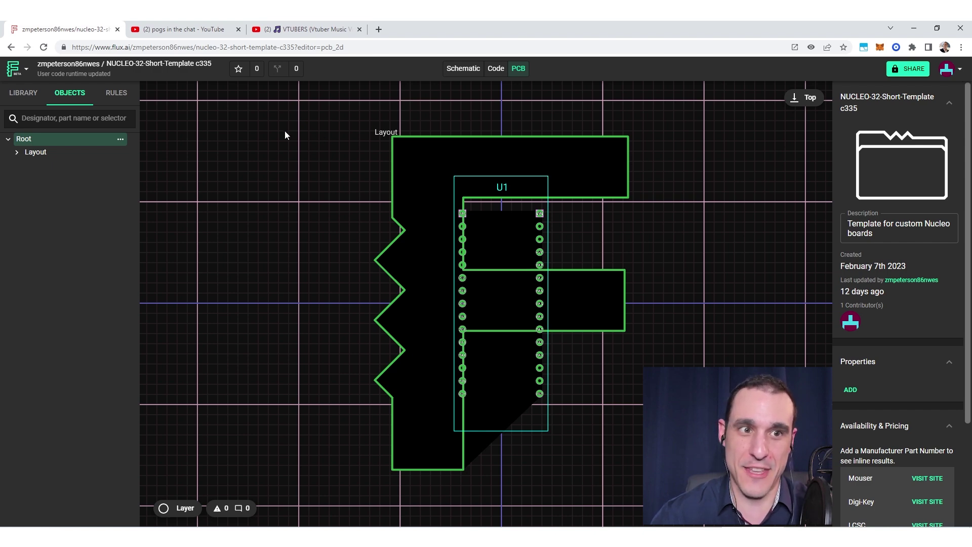
Set the Layout object's Layout Shape rule back to circular and apply it to the board outline.
left_click(65, 153)
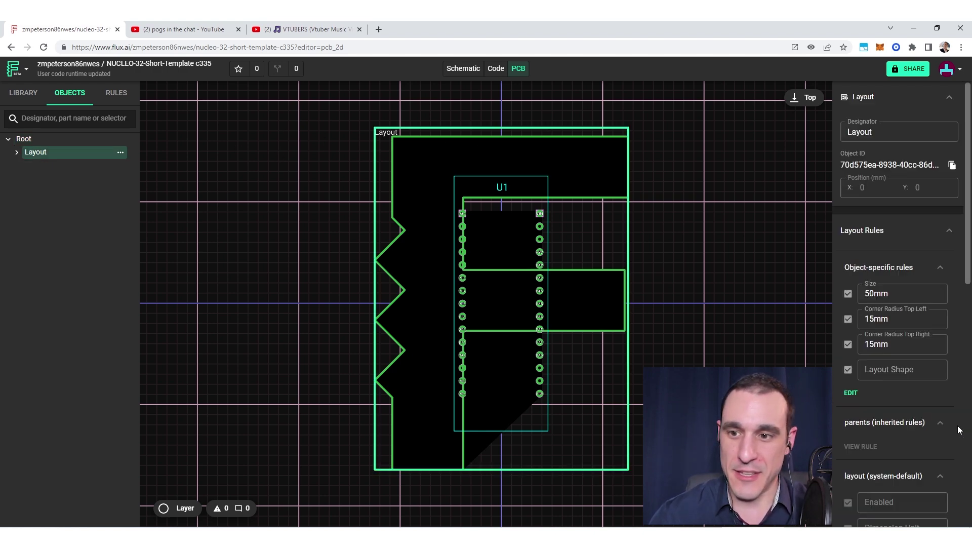
left_click(900, 370)
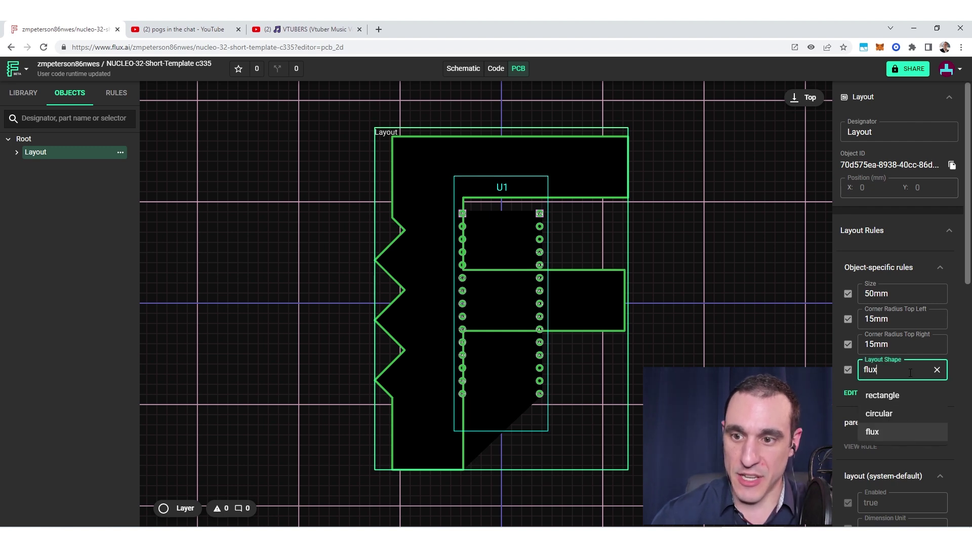
left_click(891, 414)
left_click(703, 331)
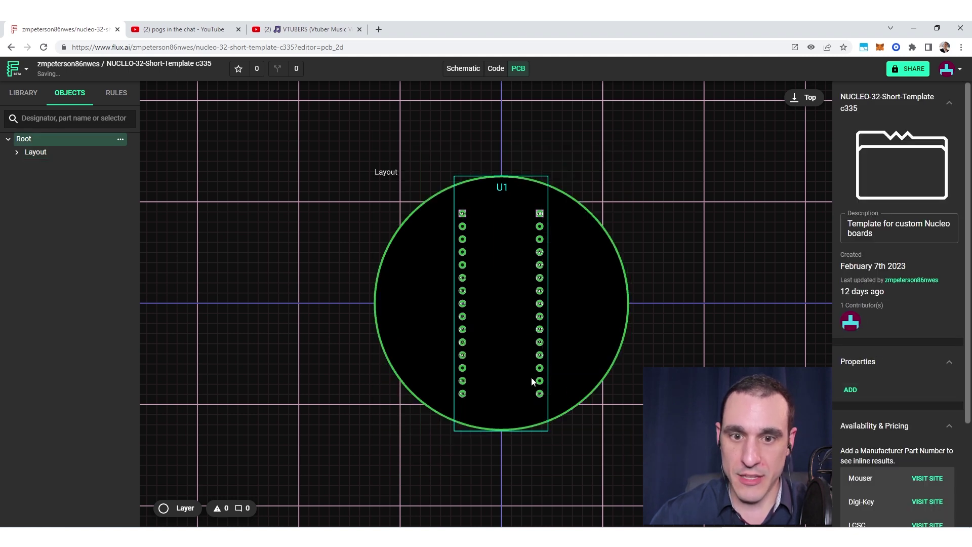
Disable the Layout's two corner radius rules and set its Size rule to 60mm.
left_click(62, 152)
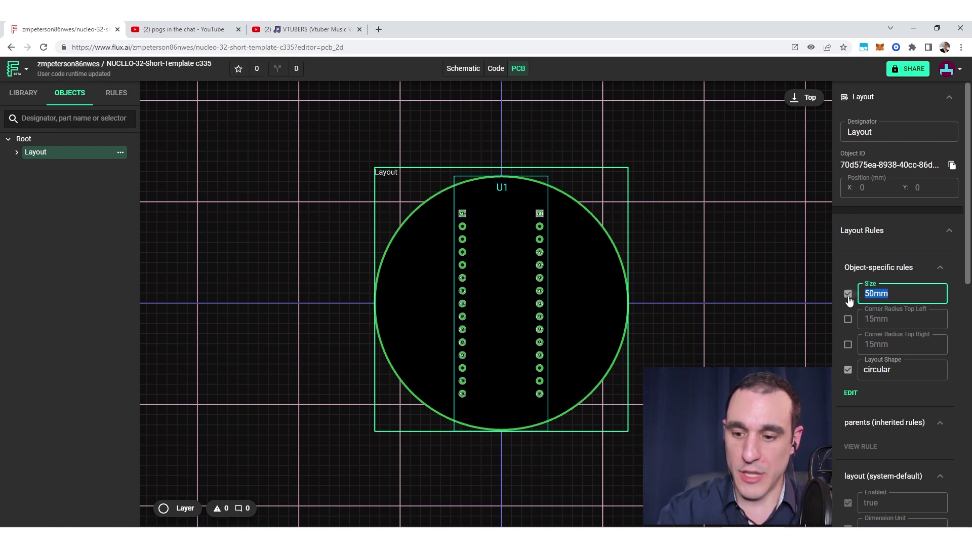
type("60mm")
key("Return")
left_click(767, 287)
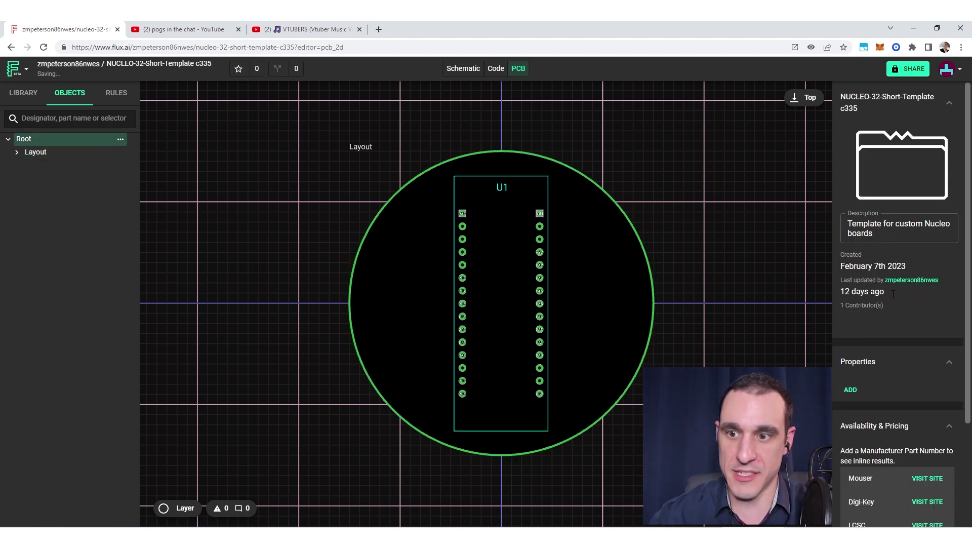
Reselect the Layout object and disable its Layout Shape rule.
left_click(76, 152)
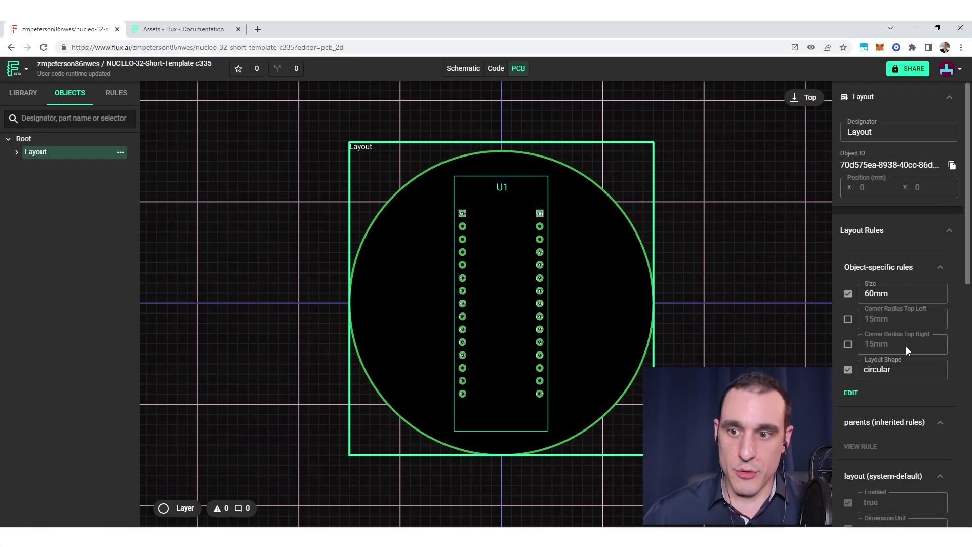
left_click(849, 371)
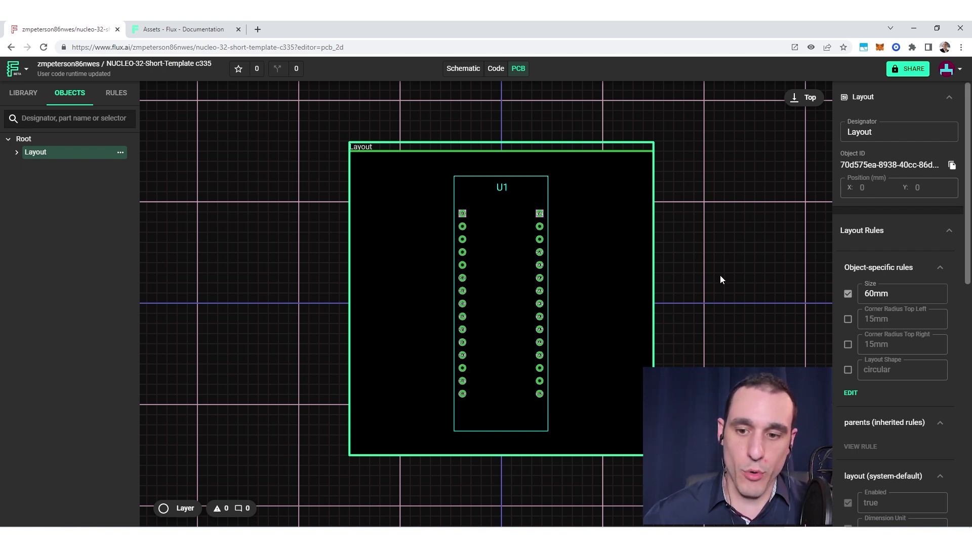
Switch to the boardshape.dxf drawing in AutoCAD LT and save it.
key("alt+Tab")
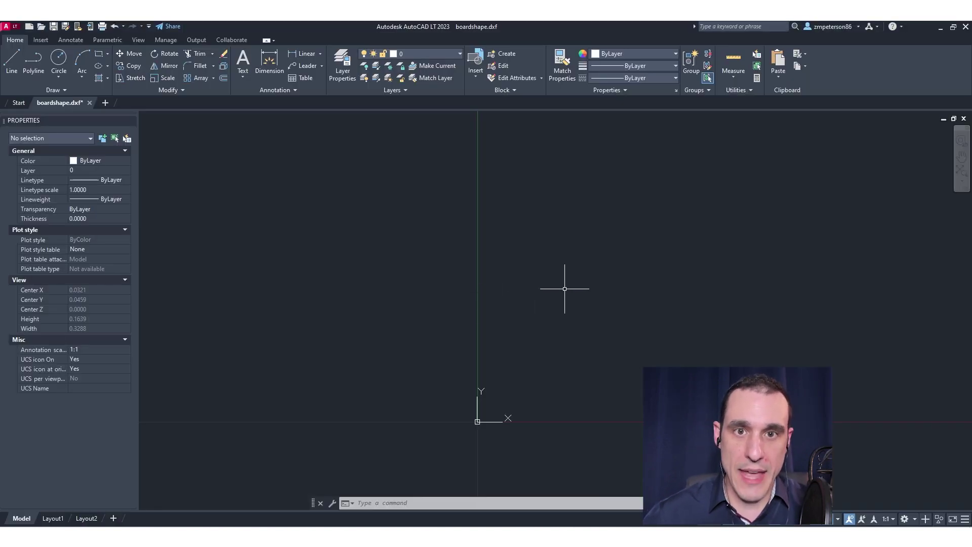
left_click_drag(600, 324, 571, 308)
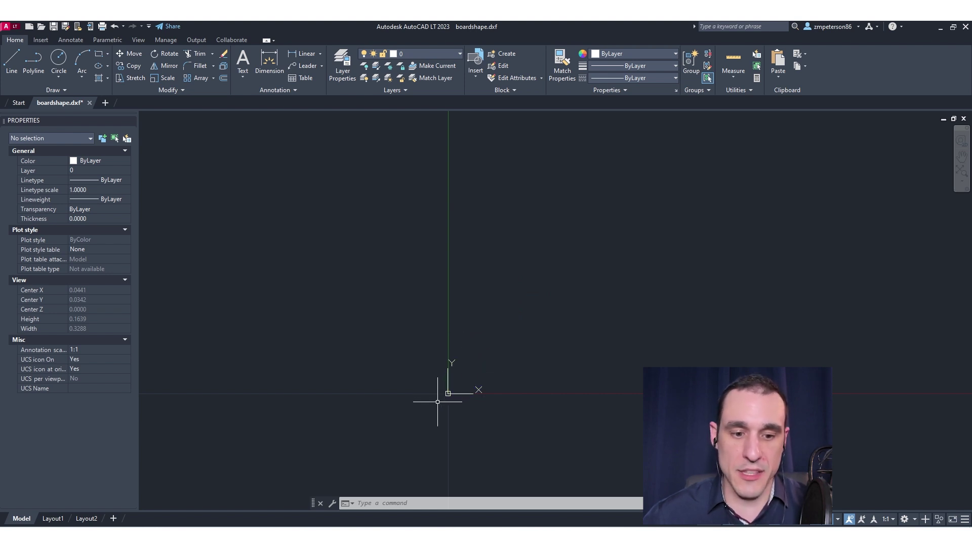
key("ctrl+s")
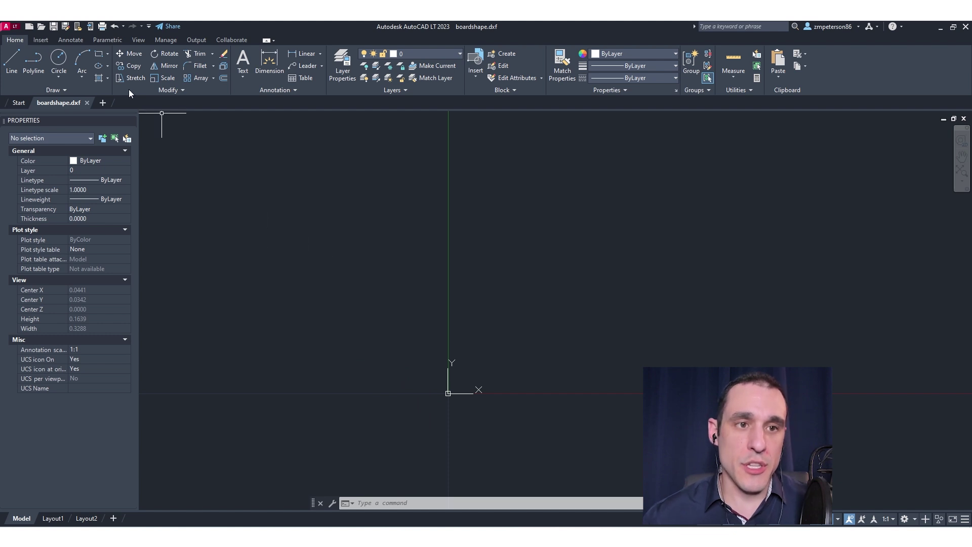
Draw connected lines from 0,0, running 0.03 horizontally along the positive X axis and 0.045 vertically upward.
left_click(12, 66)
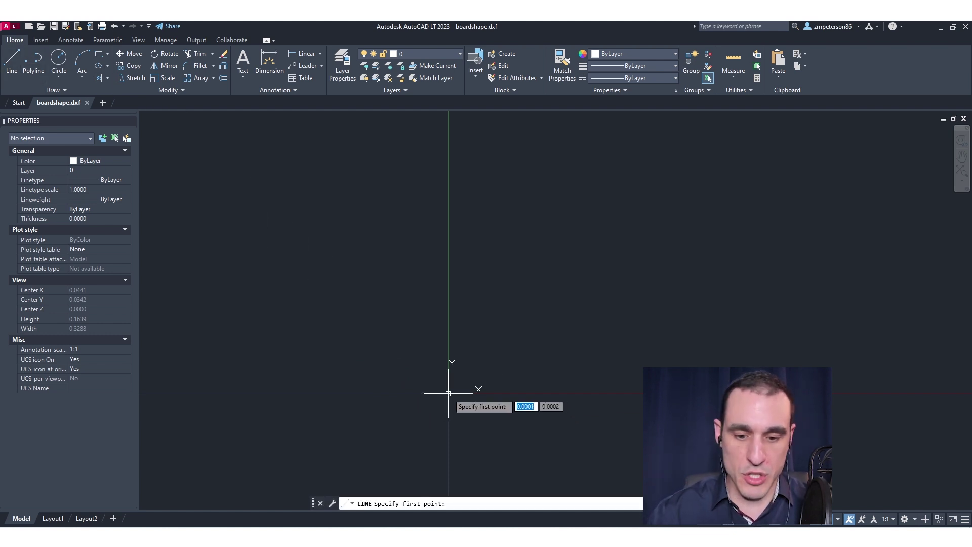
type("0,0")
key("Return")
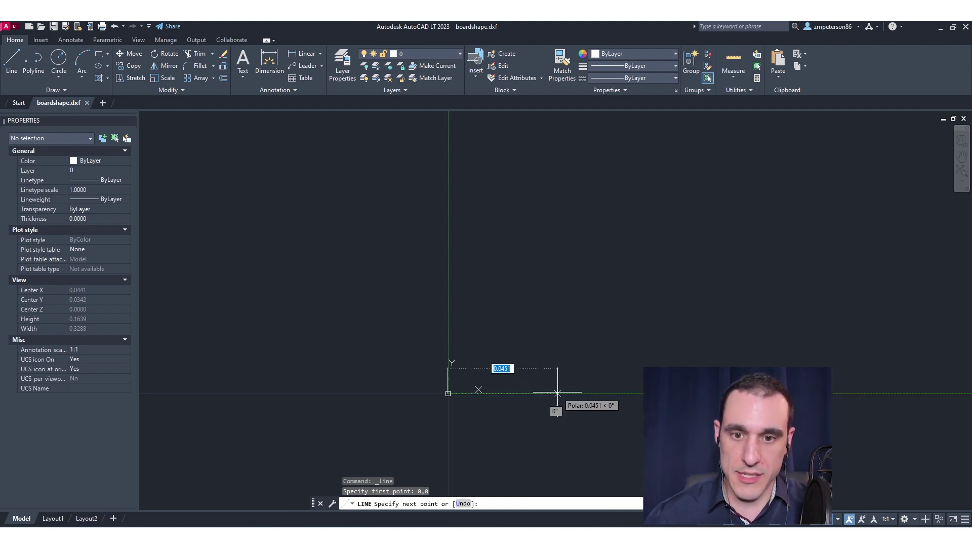
type("0.0")
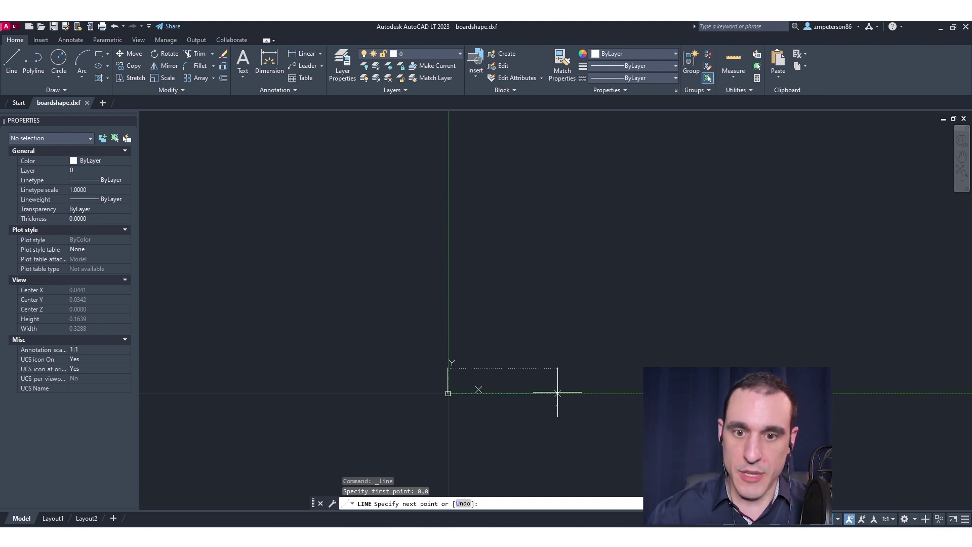
type("3")
key("Return")
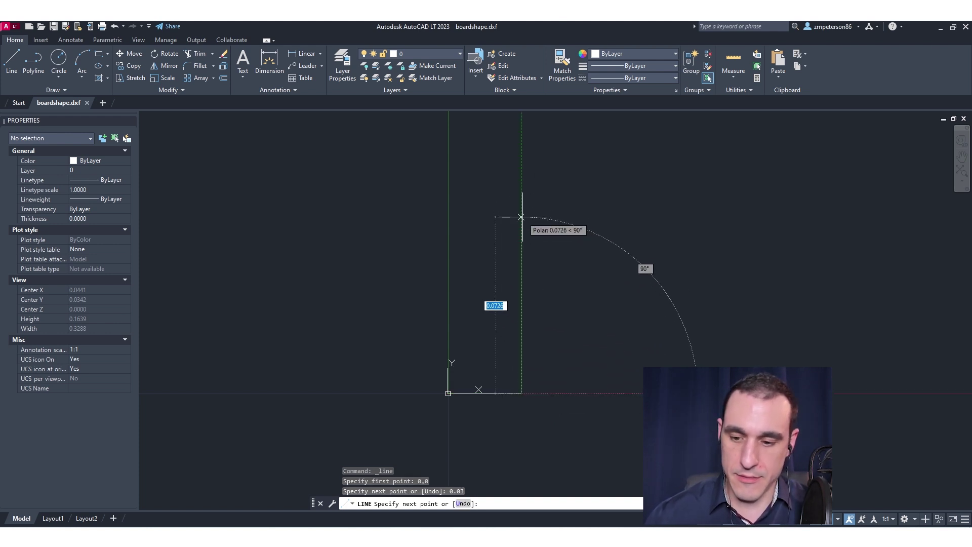
type("0.0")
key("Return")
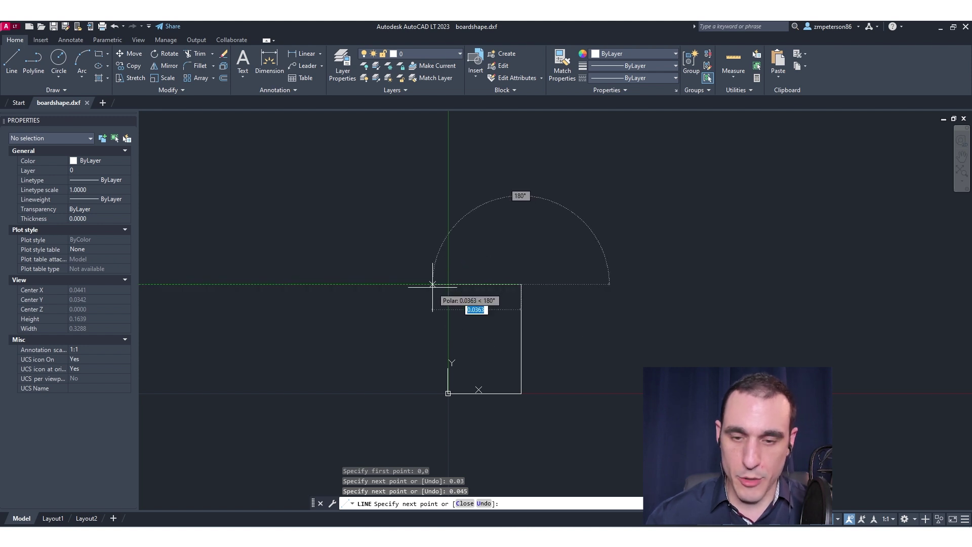
Continue the outline with a 0.03 segment back to the Y axis, close it at the origin and end the Line command.
key("BackSpace")
type("0.03")
key("Return")
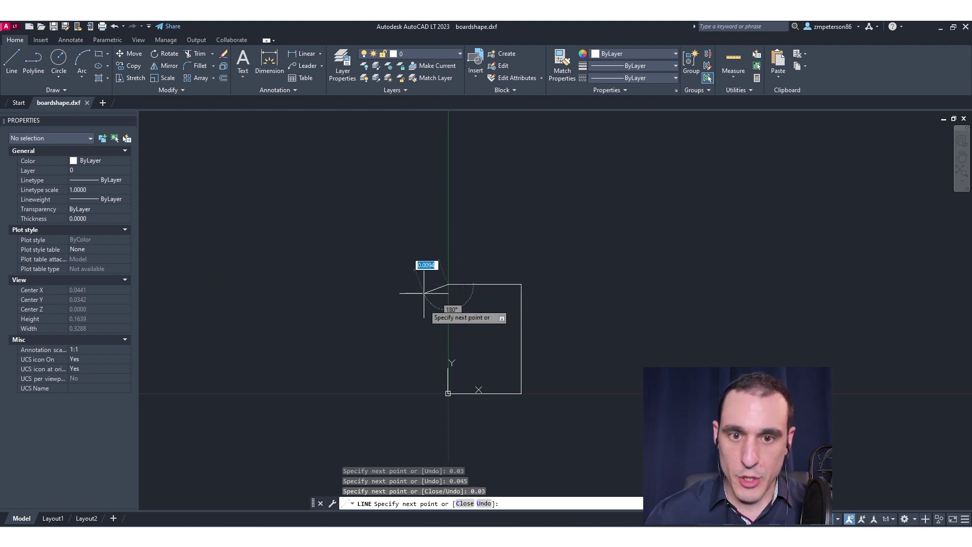
left_click(448, 393)
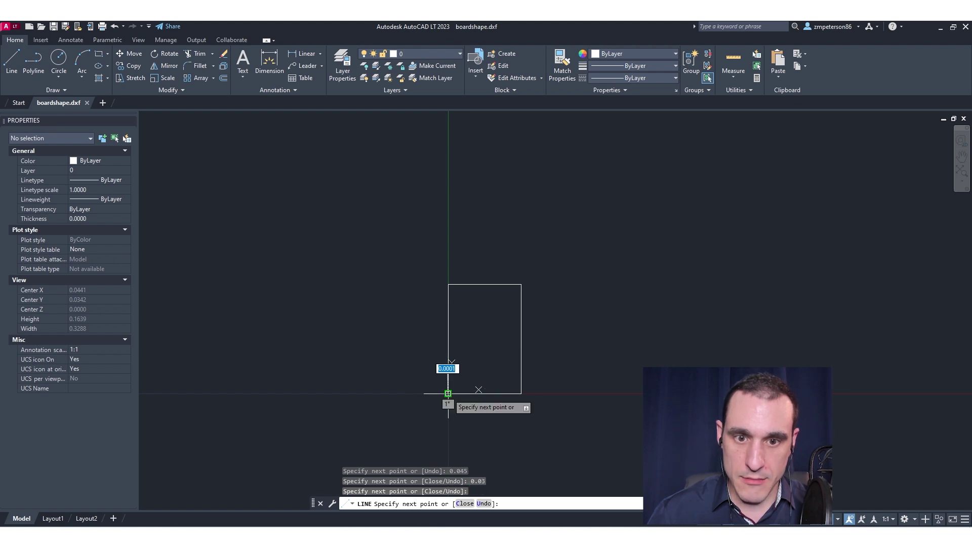
key("Escape")
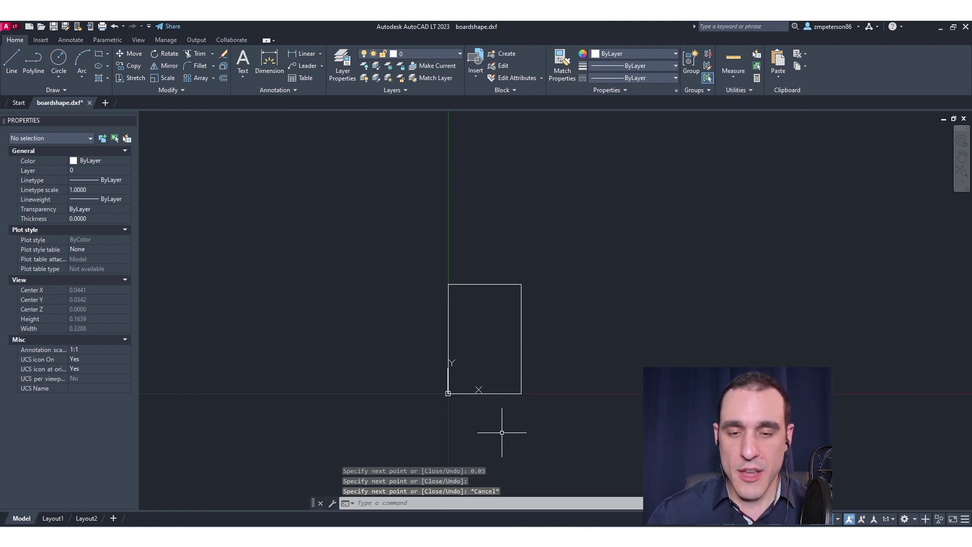
key("Escape")
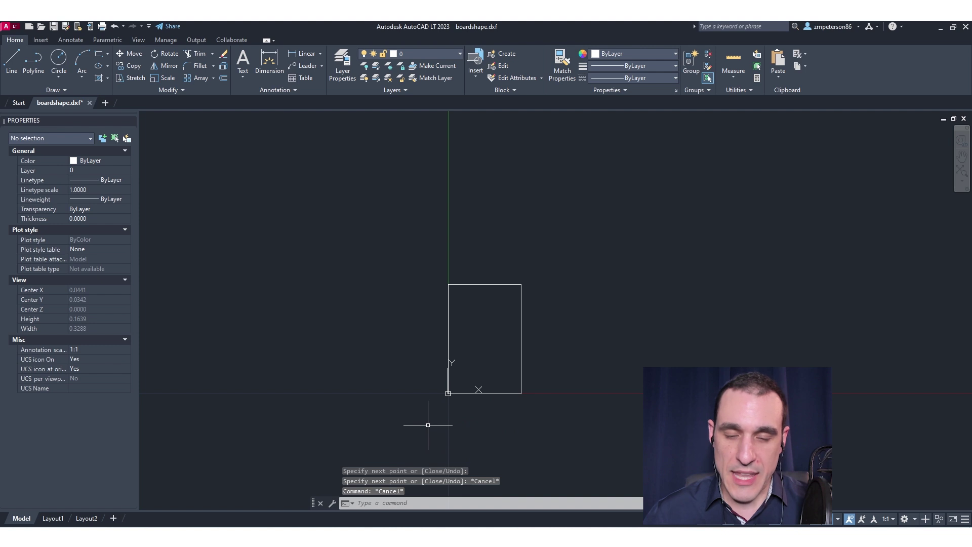
Inspect the rectangle's corner at the origin and save the finished outline in boardshape.dxf.
key("ctrl+s")
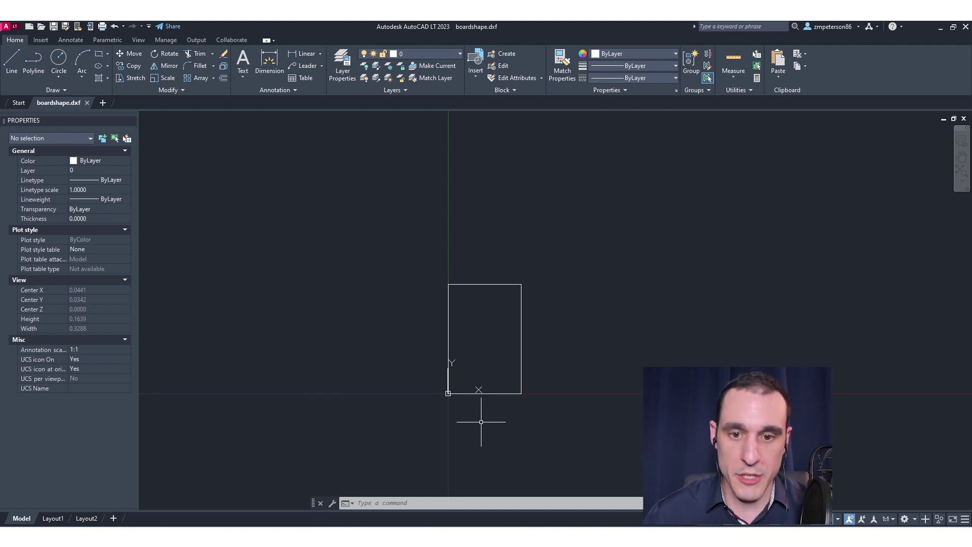
scroll(449, 404, "up", 3)
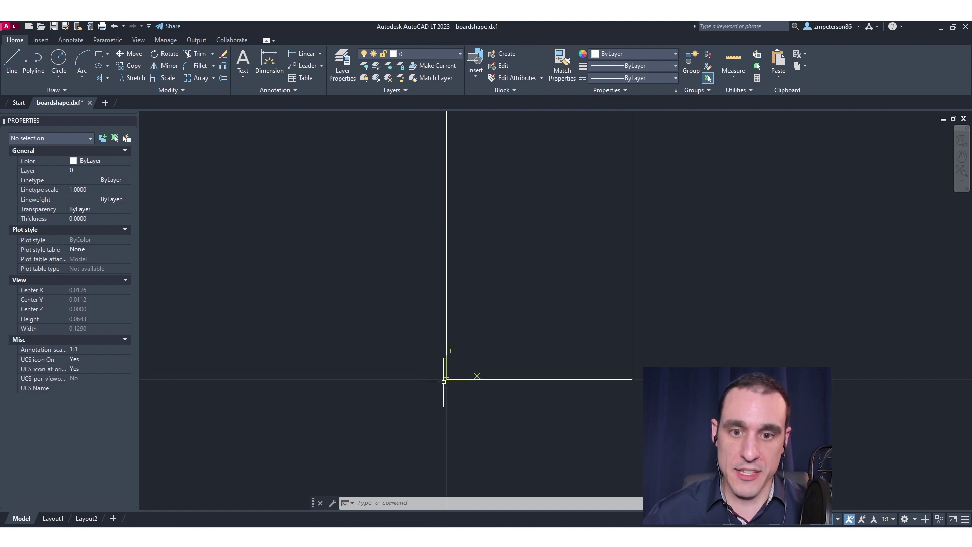
scroll(446, 379, "down", 2)
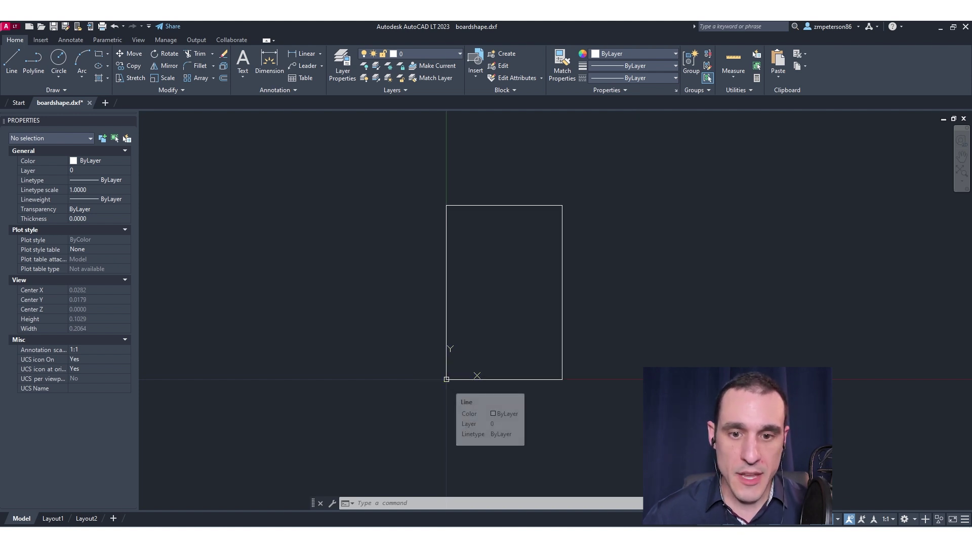
key("ctrl+s")
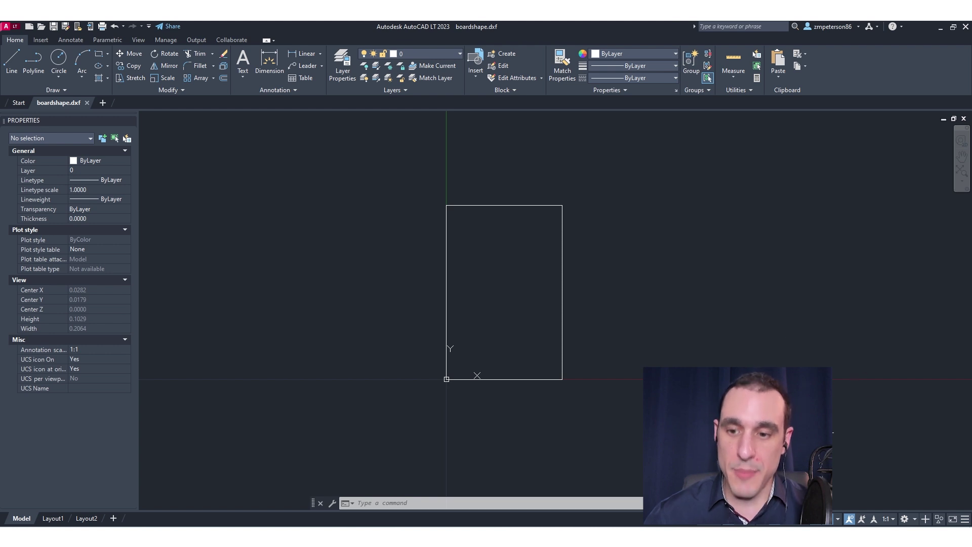
Switch back to Flux and add boardshape.dxf to the project root's assets, keeping boardshape as its ID.
key("alt+Tab")
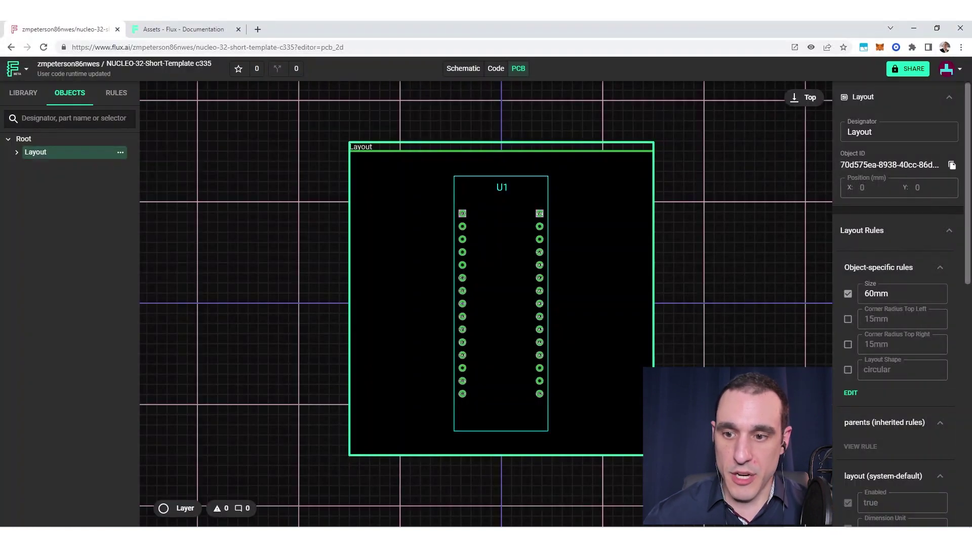
scroll(884, 414, "down", 10)
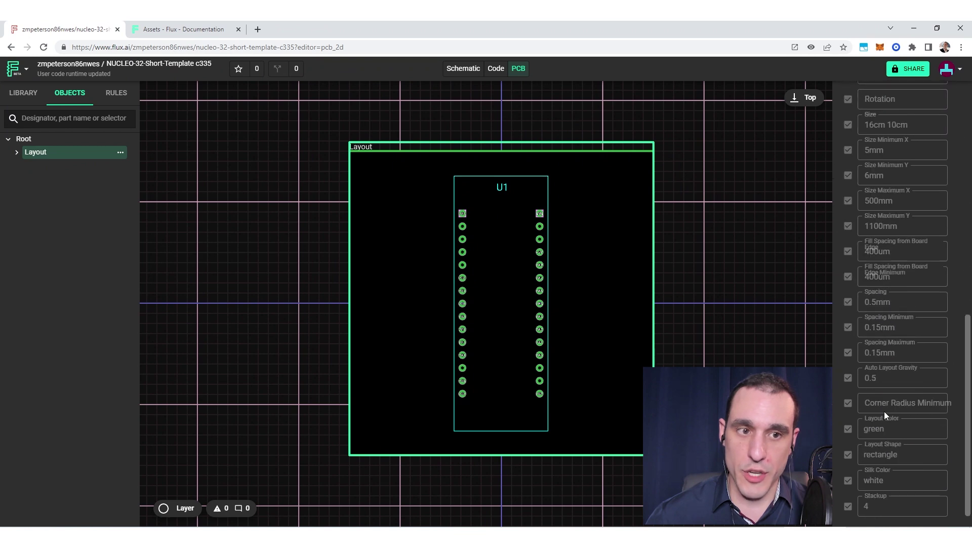
left_click(32, 138)
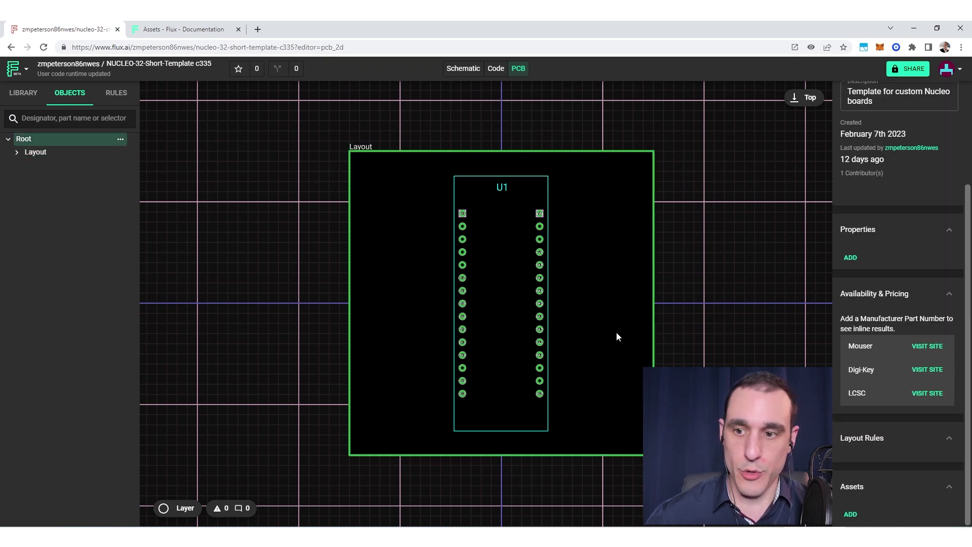
left_click(850, 515)
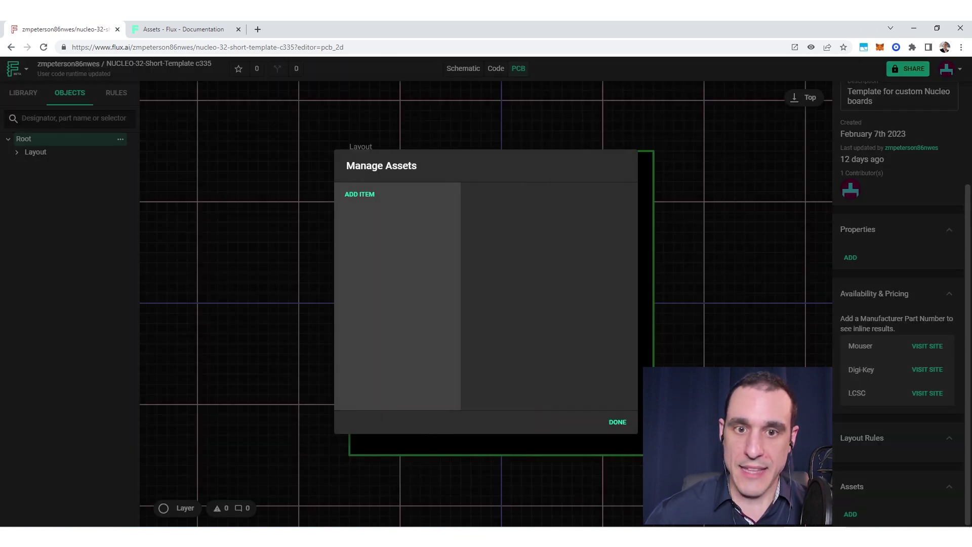
left_click(392, 199)
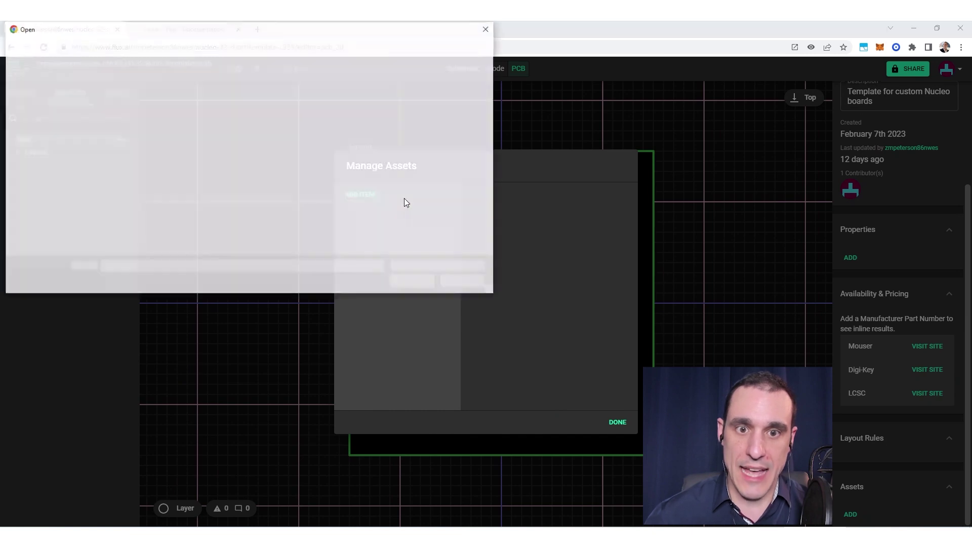
double_click(120, 105)
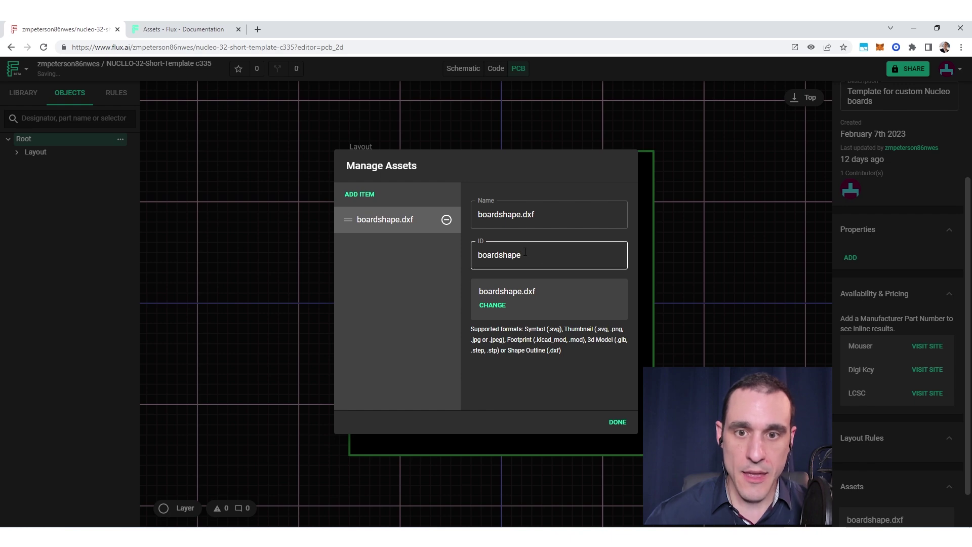
left_click(582, 255)
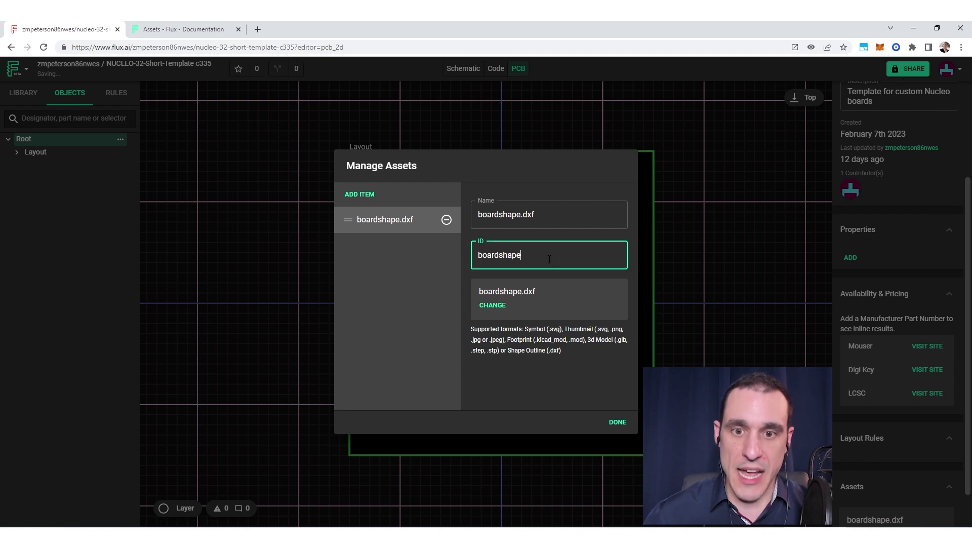
left_click(619, 424)
scroll(907, 437, "up", 4)
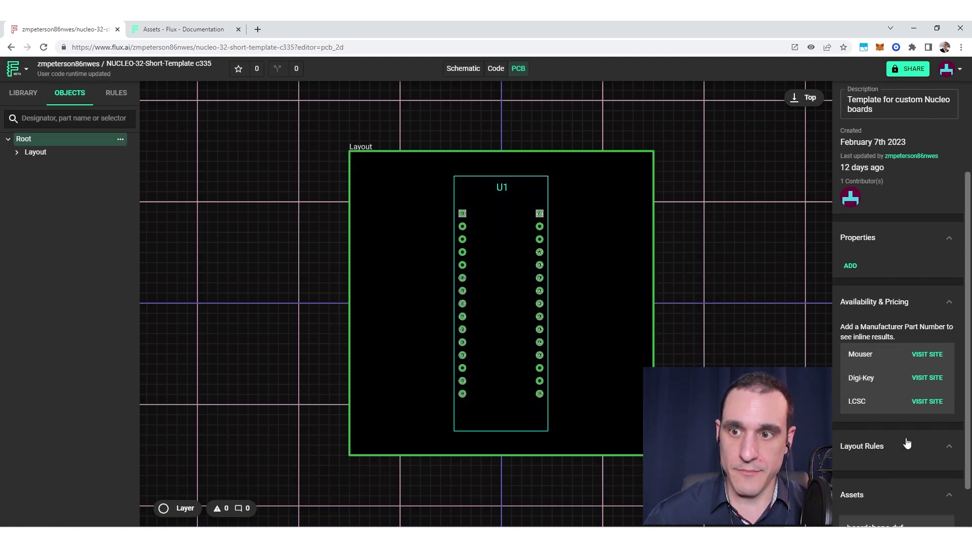
Add an Asset layout rule to the Layout object and assign the boardshape file to it.
left_click(51, 153)
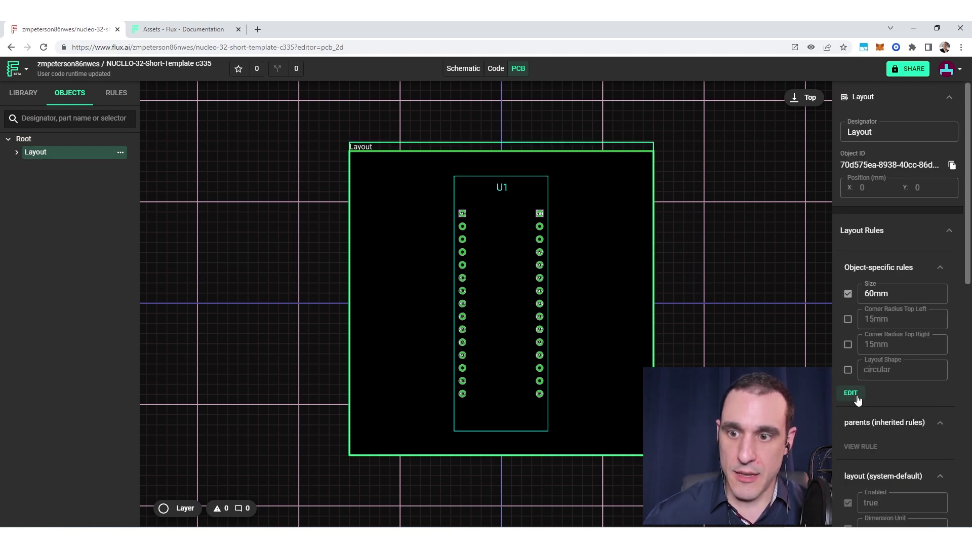
left_click(852, 393)
left_click(850, 360)
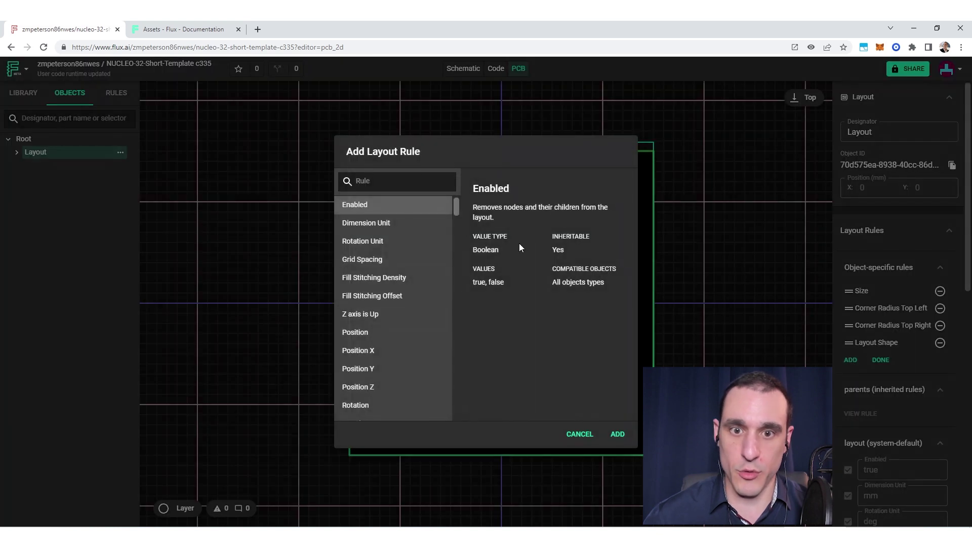
type("Asset")
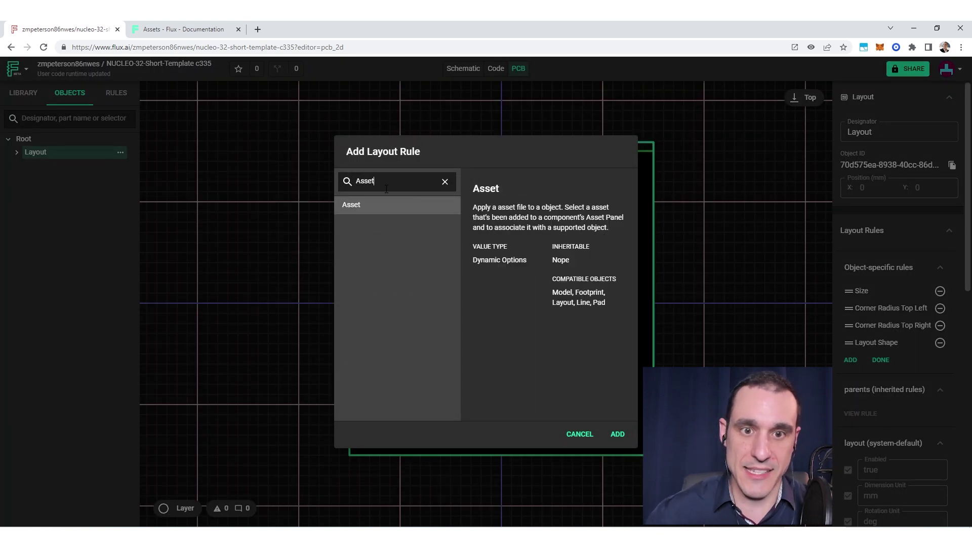
left_click(387, 209)
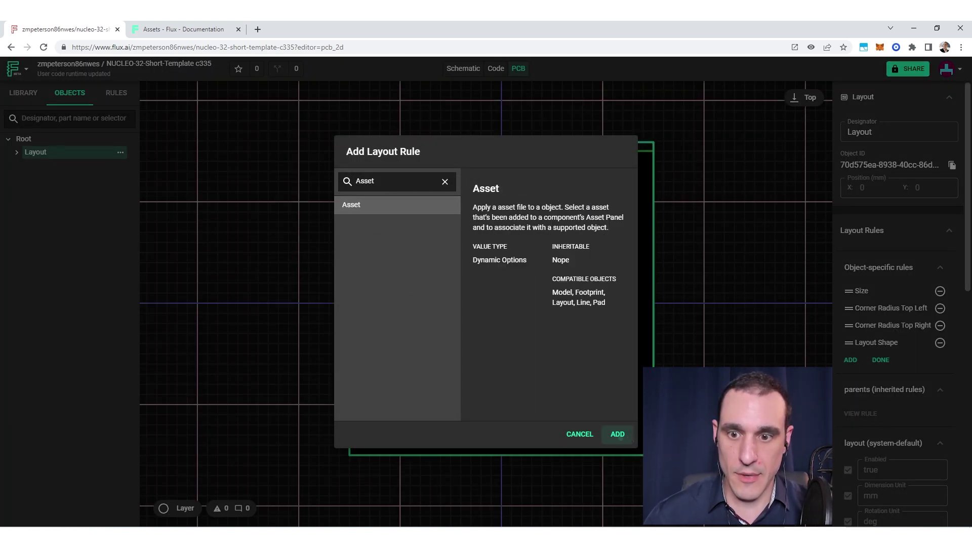
left_click(618, 434)
left_click(881, 377)
left_click(895, 394)
left_click(885, 421)
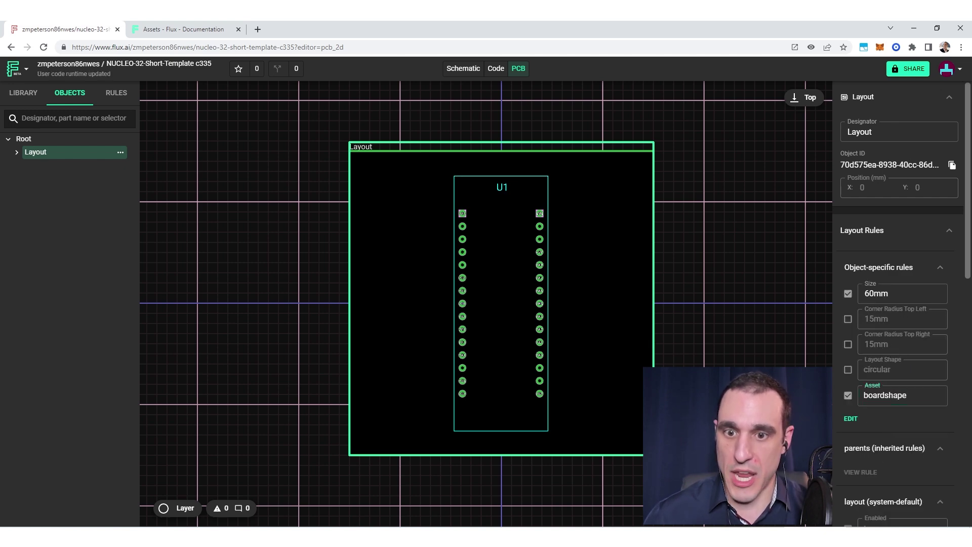
left_click(640, 357)
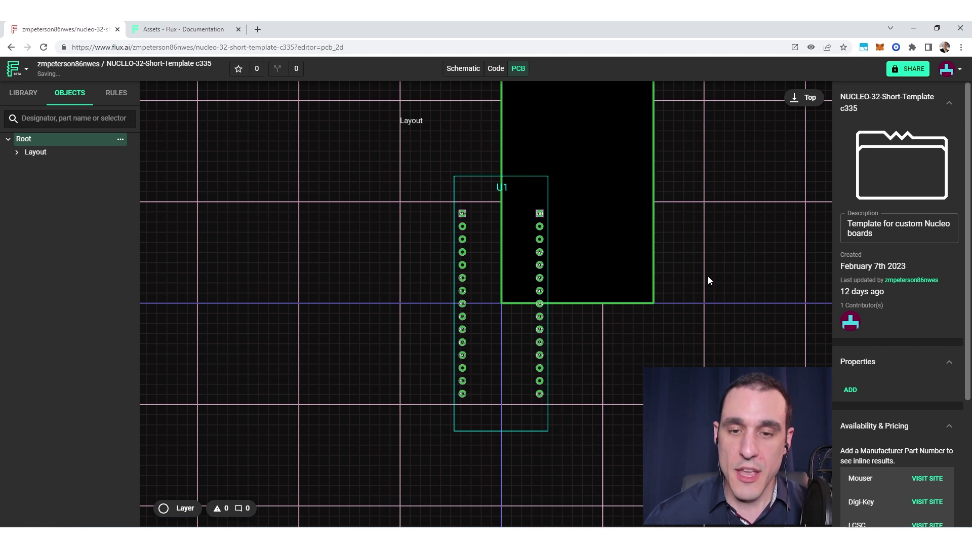
Set component U1's Position layout rule to 7.5mm 15mm and check its placement against the board outline.
scroll(696, 282, "up", 2)
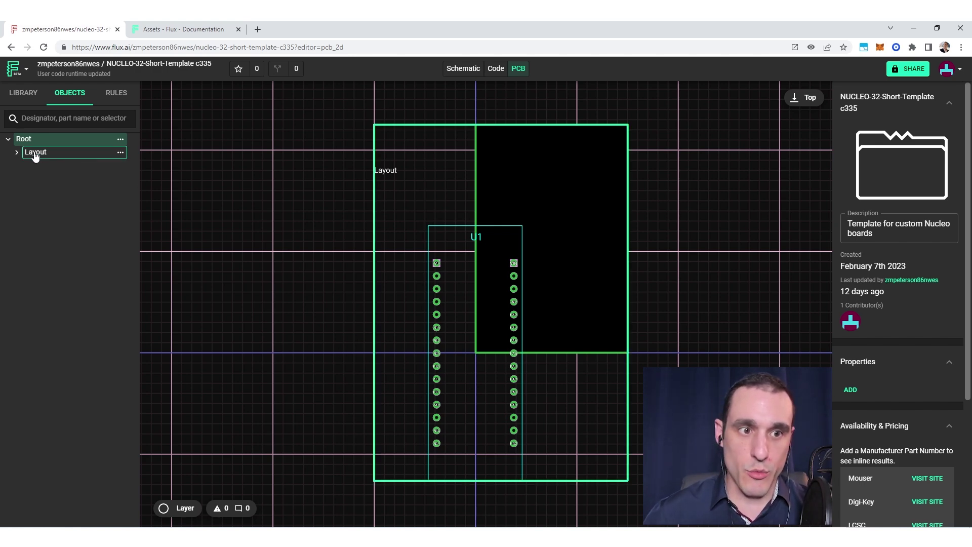
left_click(17, 153)
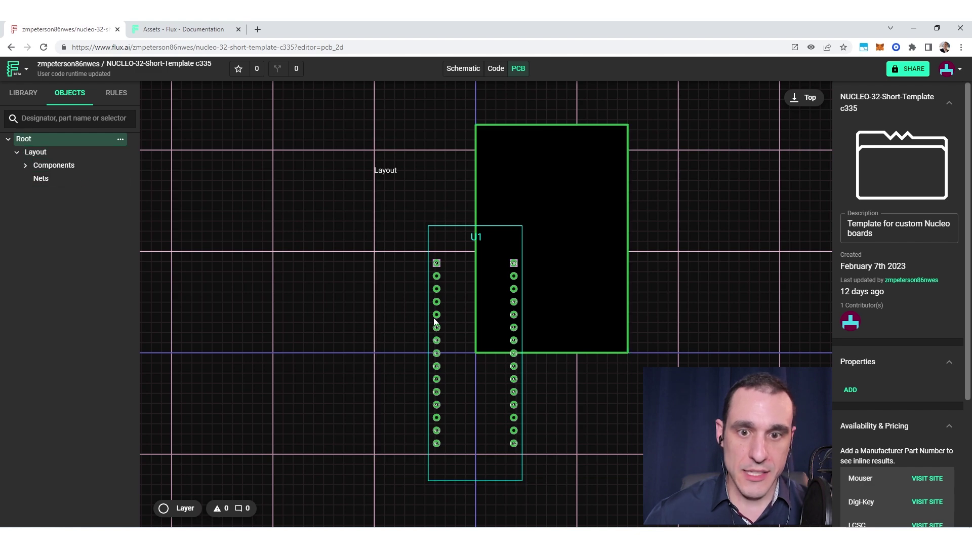
left_click(36, 152)
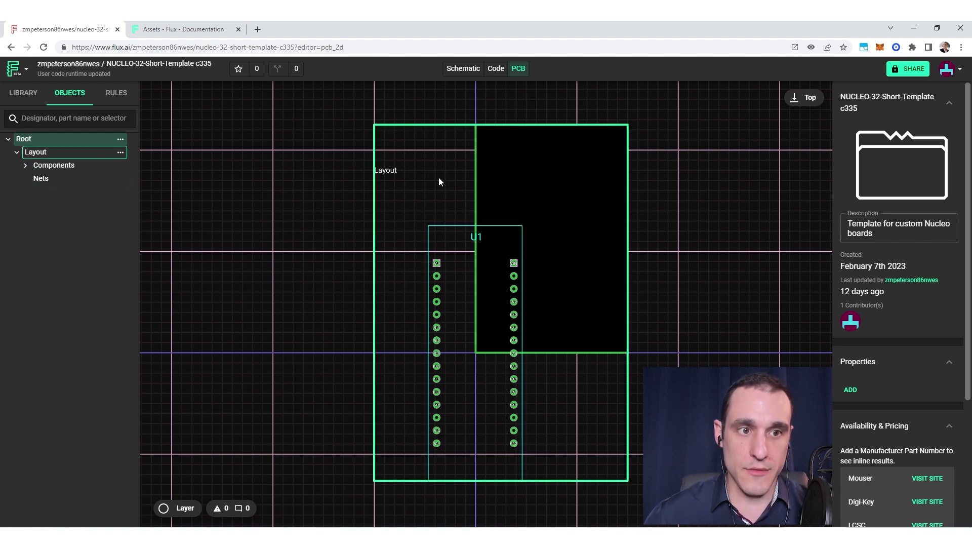
left_click(26, 166)
left_click(108, 180)
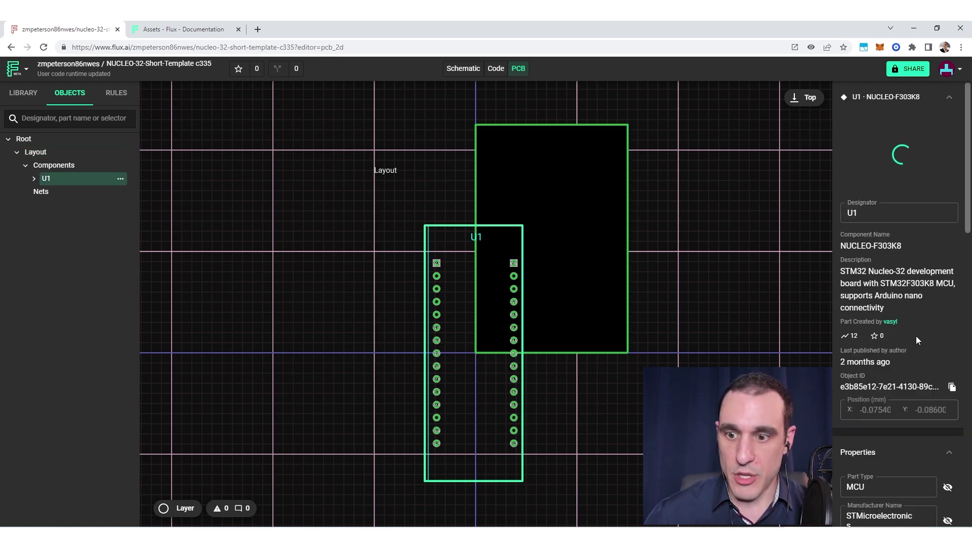
scroll(916, 335, "down", 2)
scroll(923, 320, "down", 3)
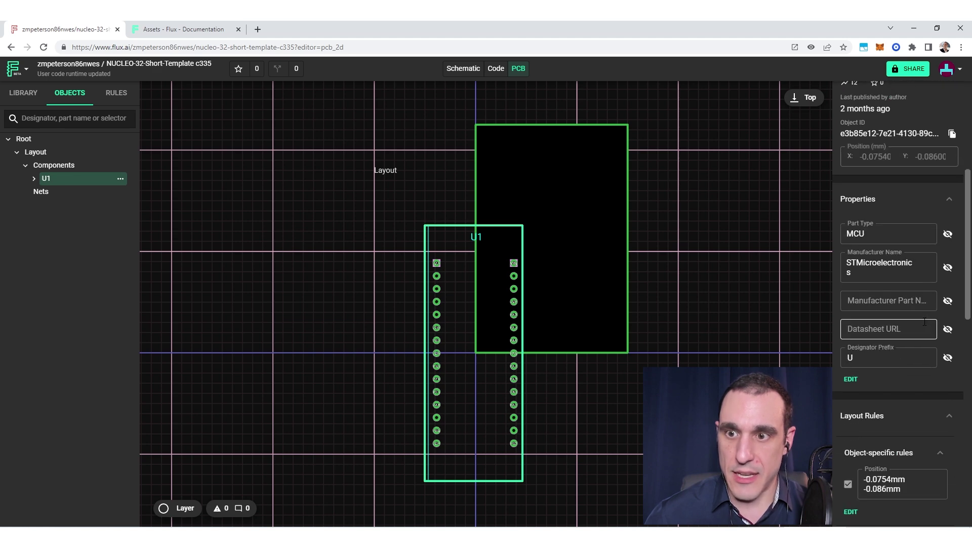
scroll(914, 357, "down", 2)
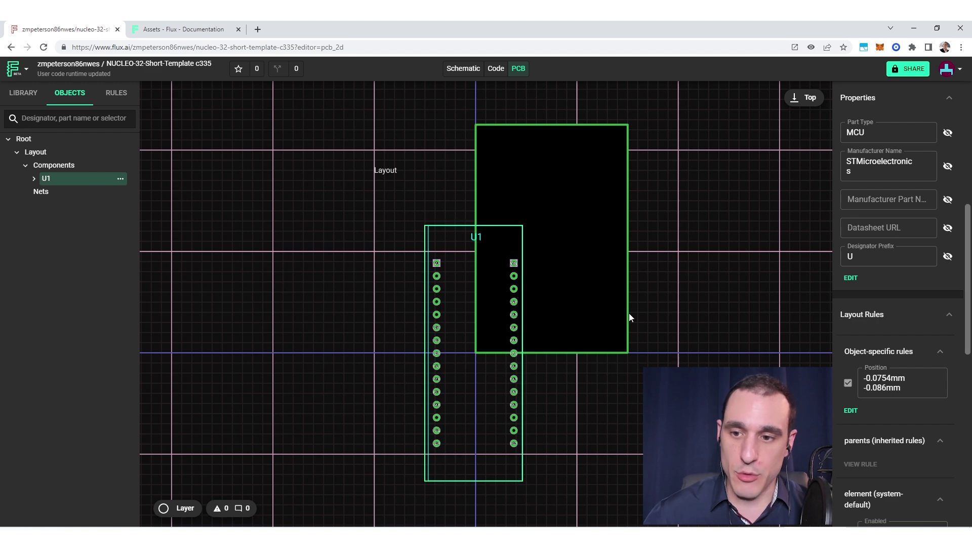
left_click_drag(900, 388, 846, 385)
key("ctrl+a")
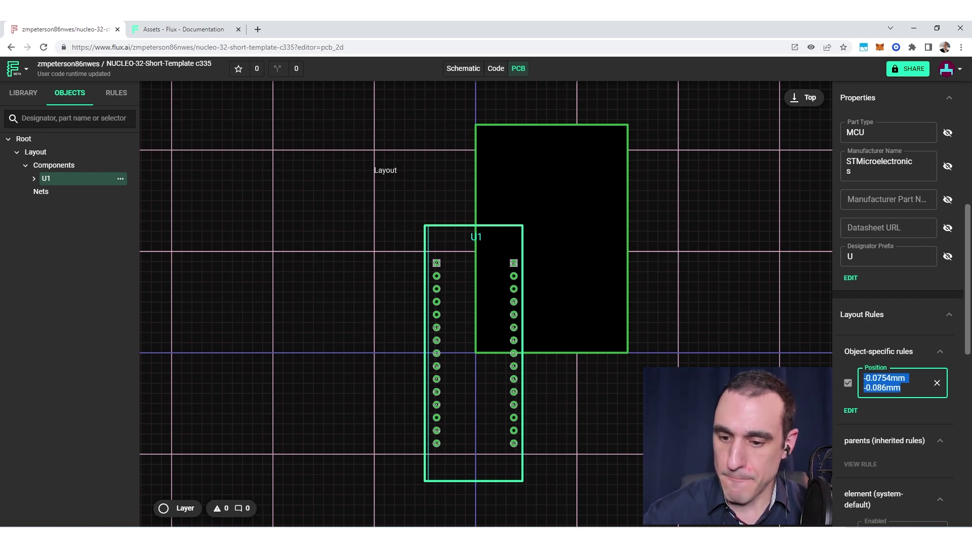
type("7.5mm ")
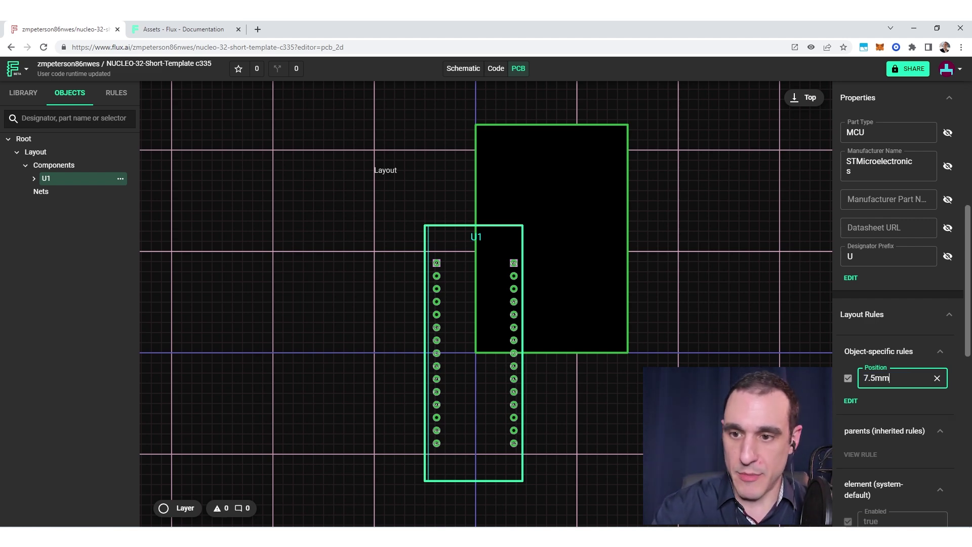
type("15mm")
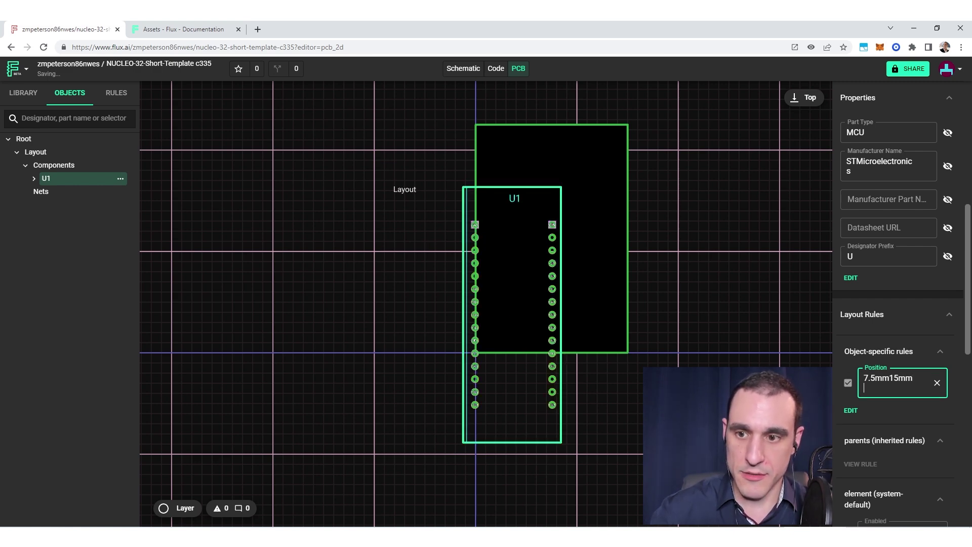
key("BackSpace")
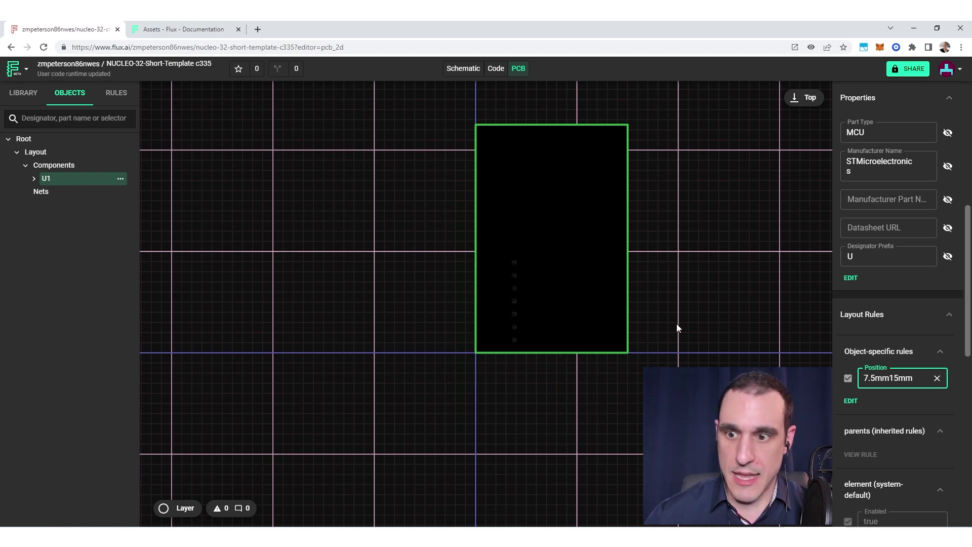
left_click(704, 332)
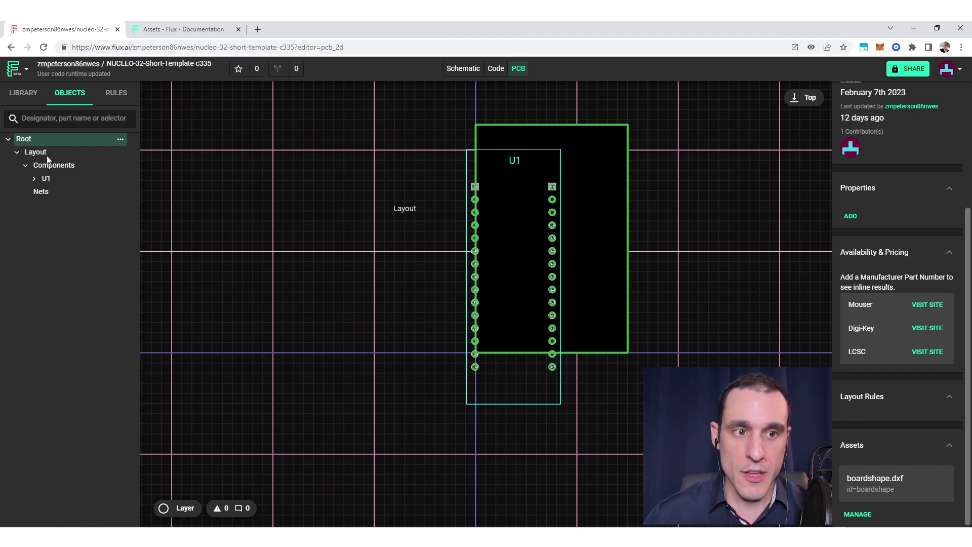
left_click(506, 304)
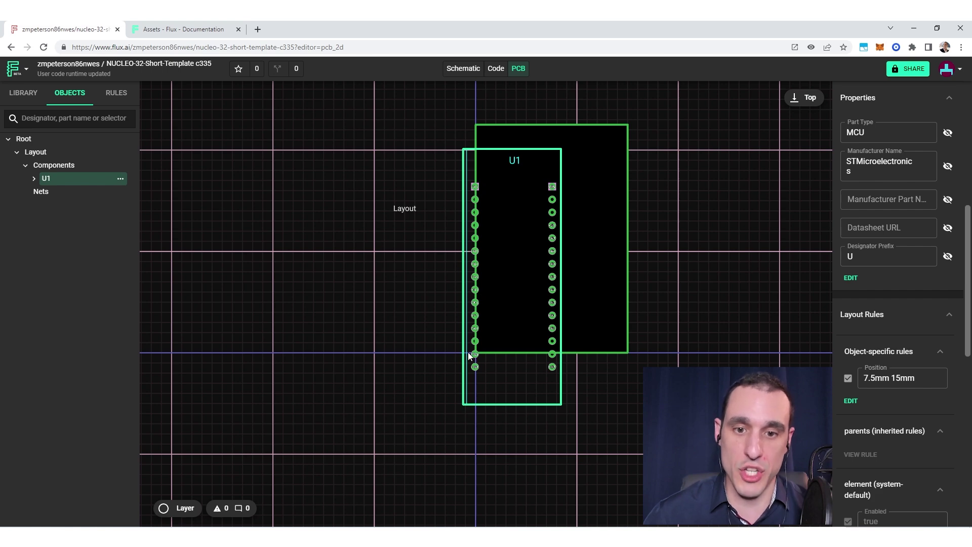
left_click(726, 365)
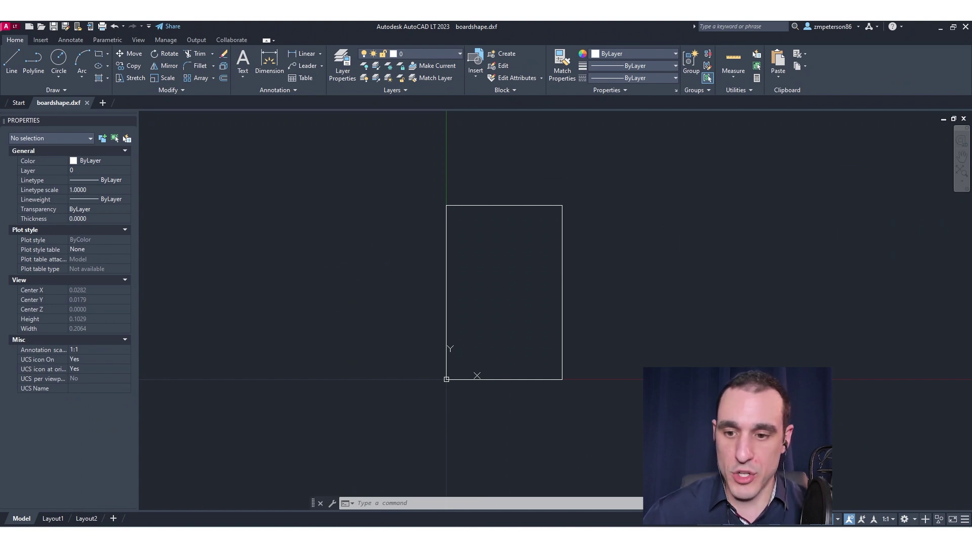
Switch to the Flux Assets documentation and review the file requirements for DXF and SVG board shapes.
key("alt+Tab")
left_click(189, 29)
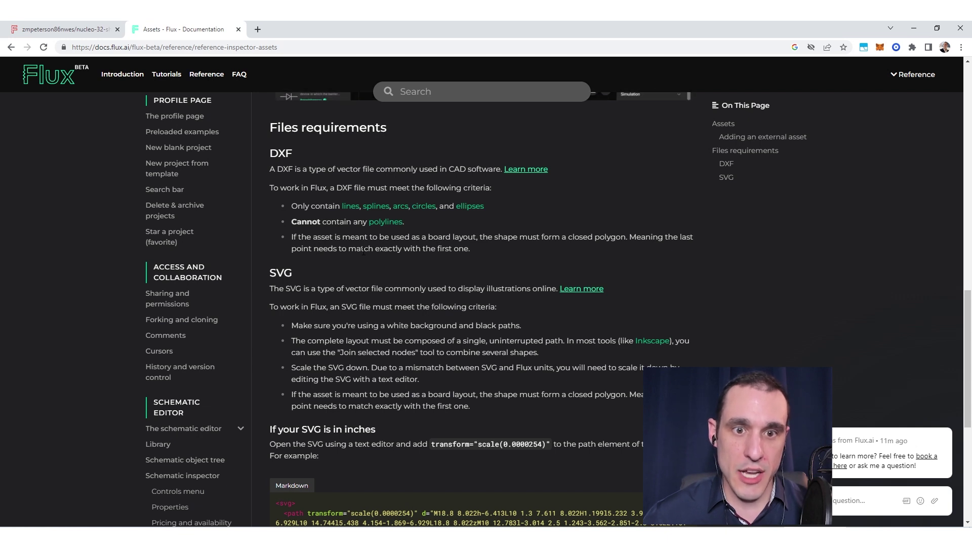
left_click_drag(405, 222, 292, 226)
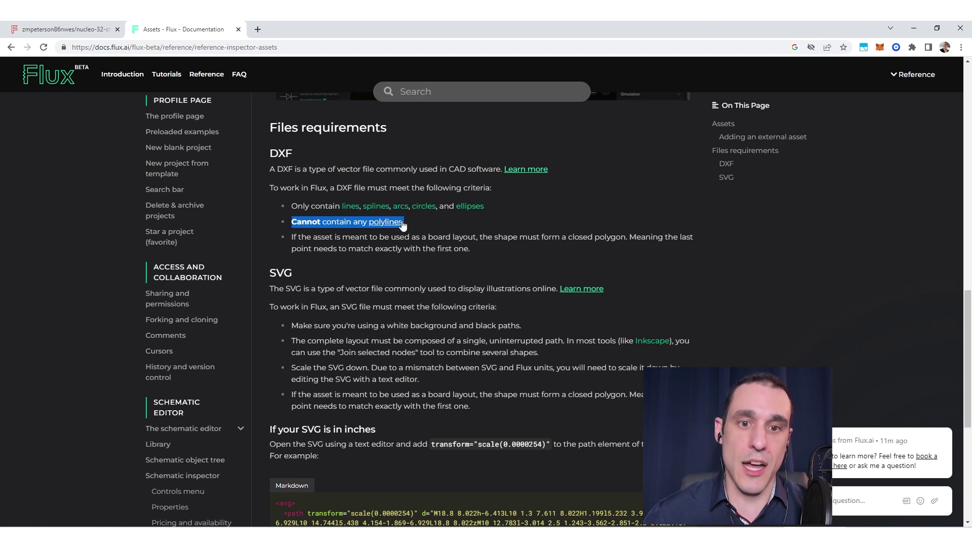
left_click(528, 249)
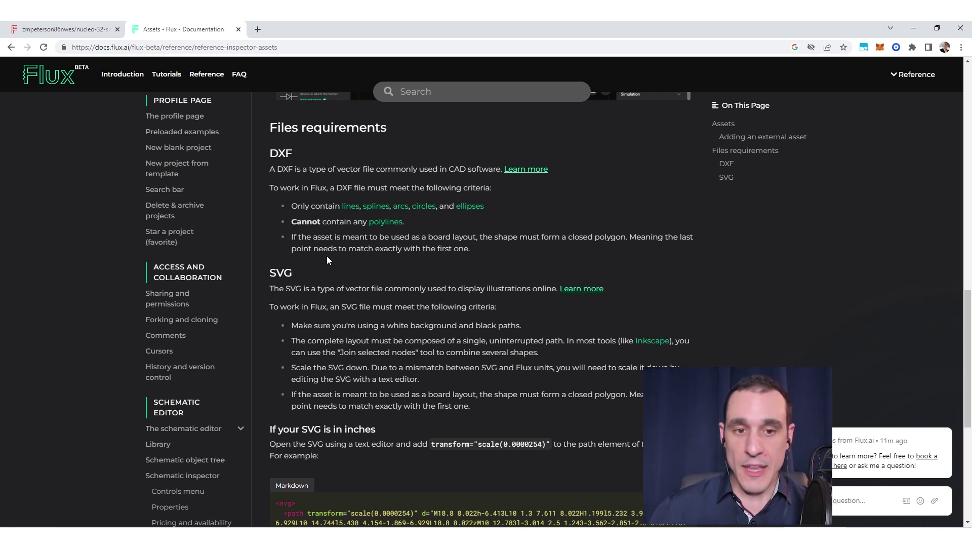
left_click_drag(268, 271, 624, 293)
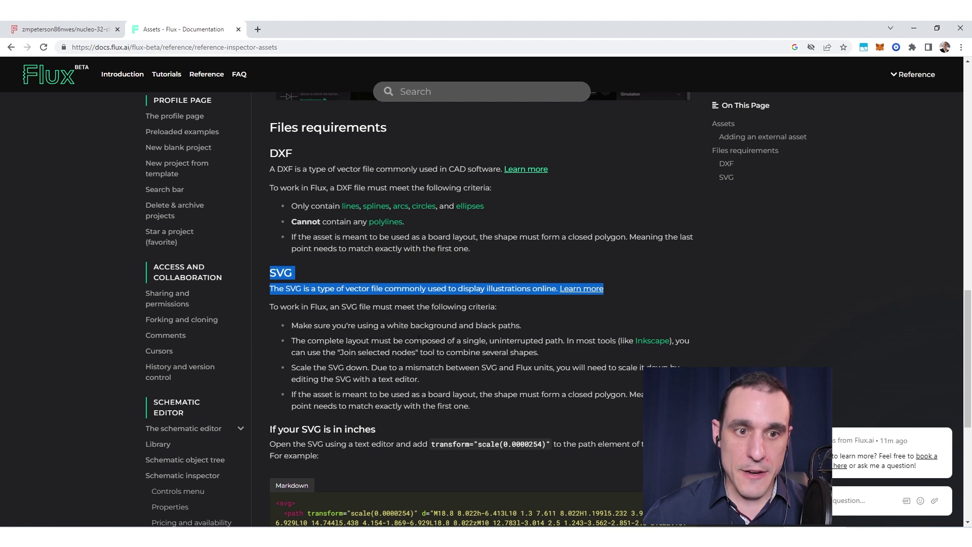
left_click(535, 229)
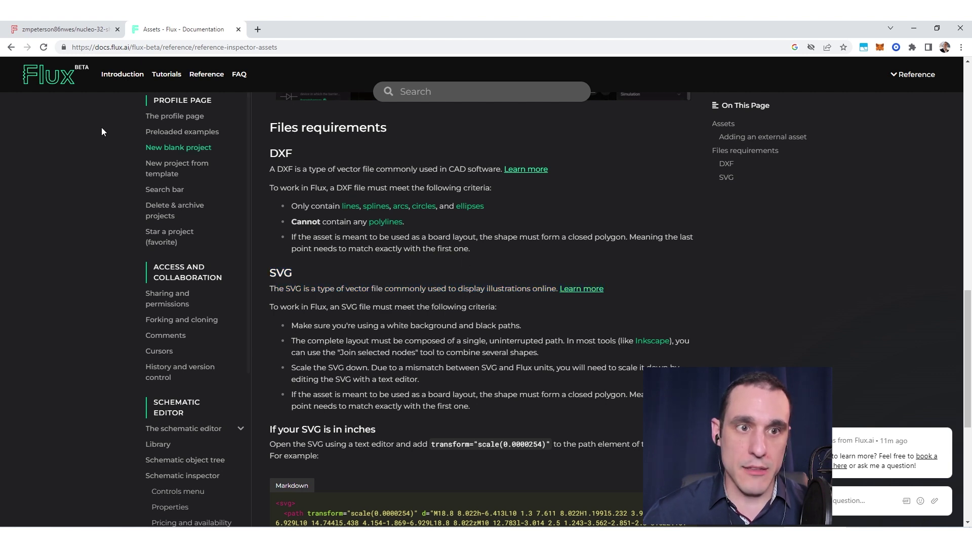
Open the board outline shape and size tutorial in a separate tab and review its custom SVG shape example.
middle_click(8, 48)
left_click(306, 25)
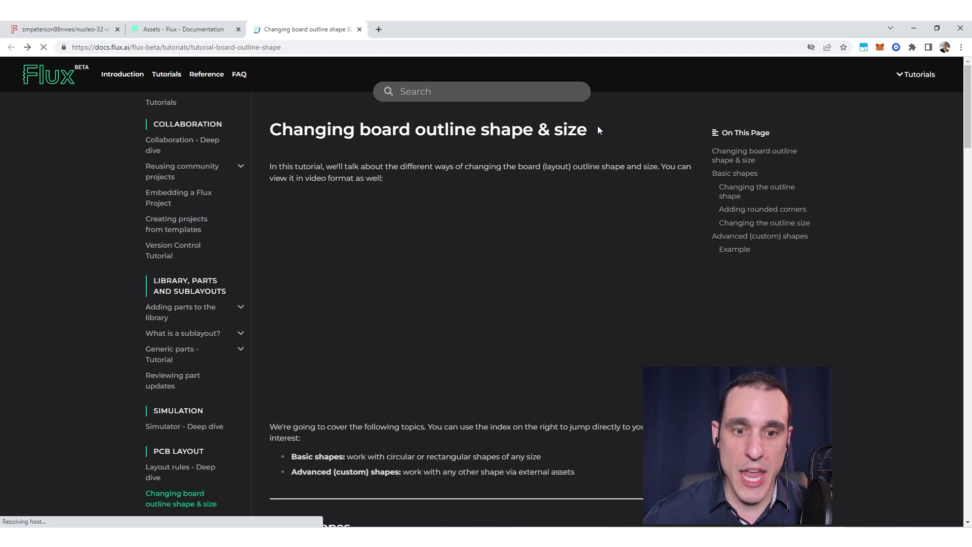
scroll(597, 129, "down", 5)
scroll(597, 151, "down", 15)
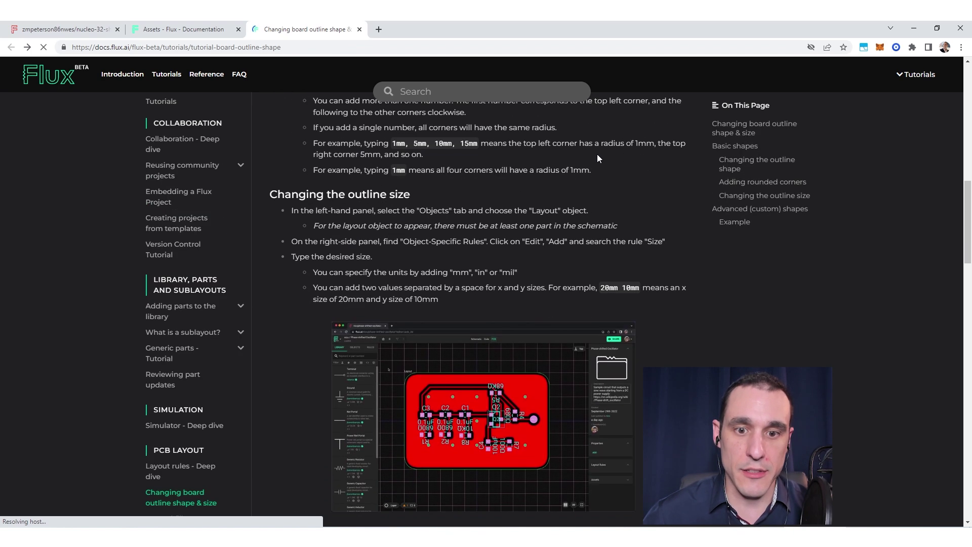
scroll(597, 158, "down", 5)
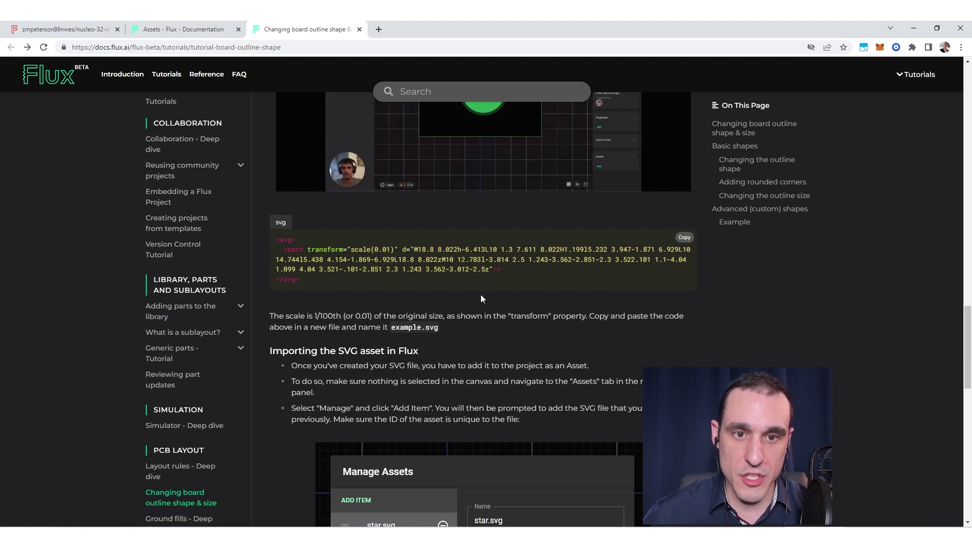
scroll(524, 343, "up", 1)
scroll(524, 344, "up", 4)
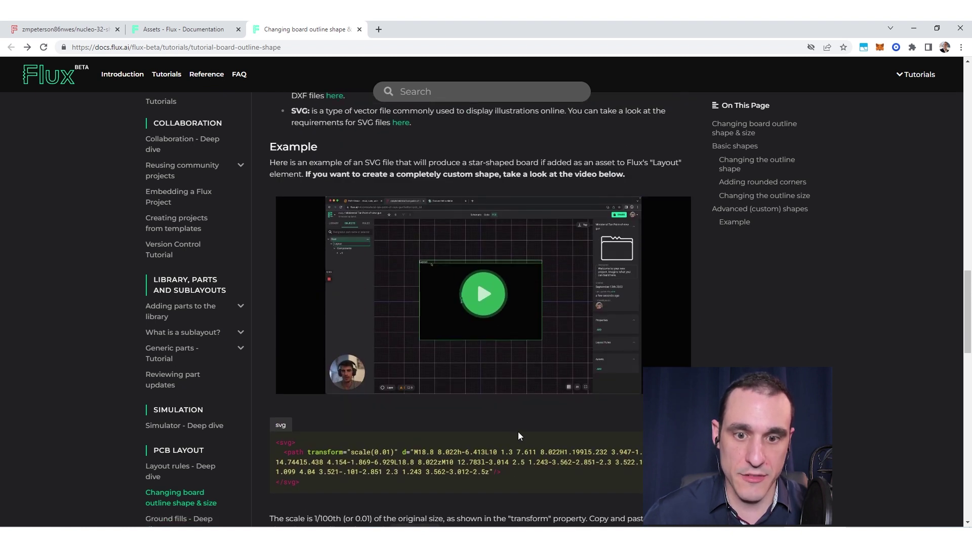
left_click(180, 29)
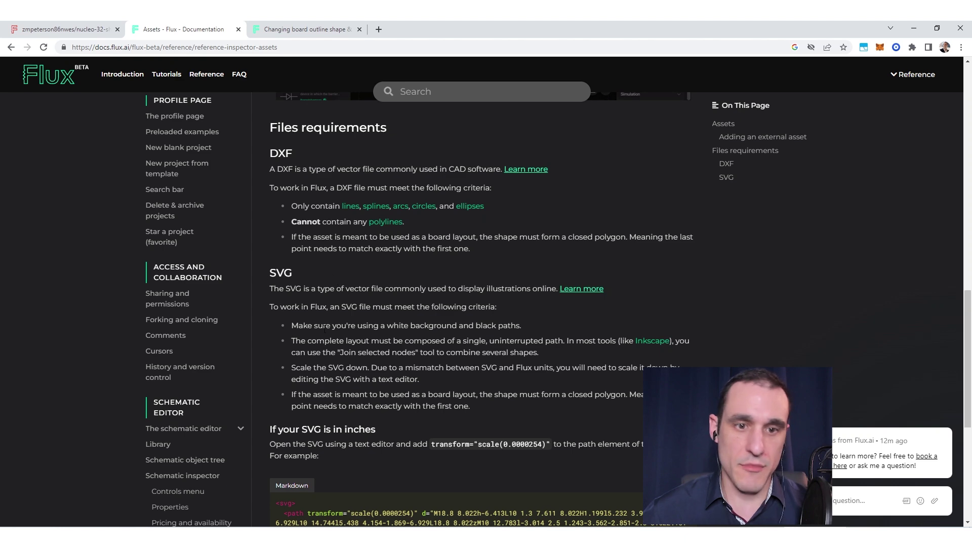
Return to the board project and examine where U1's outline sits relative to the board's origin corner.
left_click(90, 24)
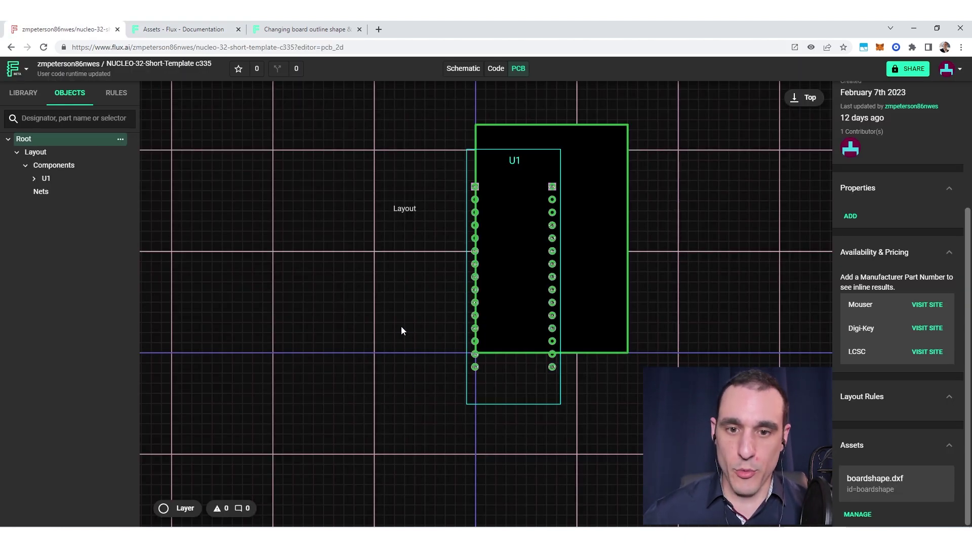
scroll(401, 330, "right", 2)
scroll(401, 331, "up", 1)
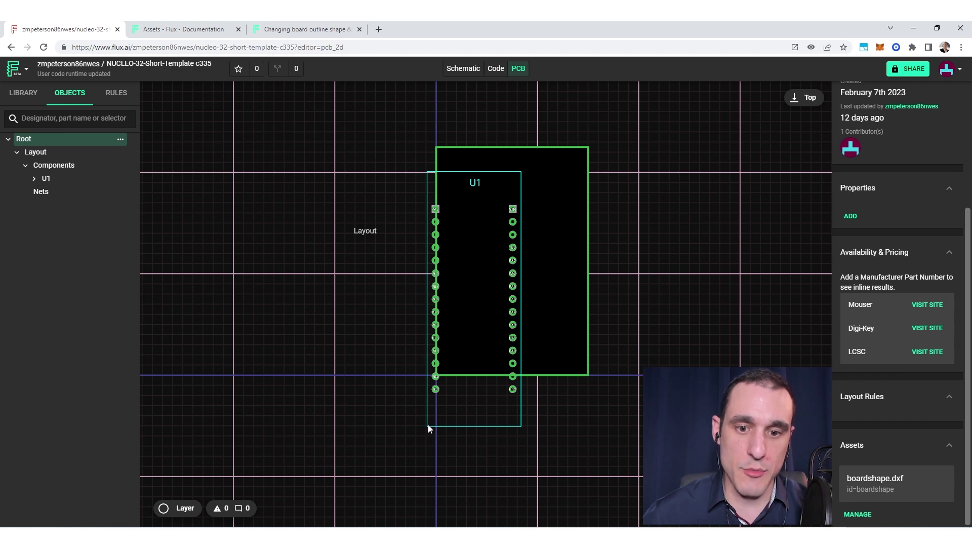
left_click_drag(428, 425, 465, 395)
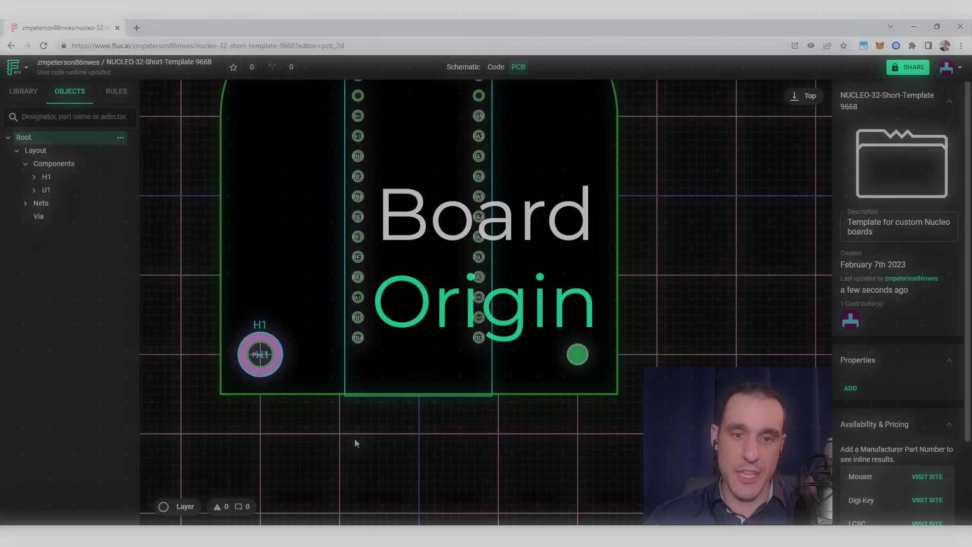
Examine the rounded board's lower-left corner near mounting hole H1 as a candidate board origin.
scroll(444, 481, "down", 3)
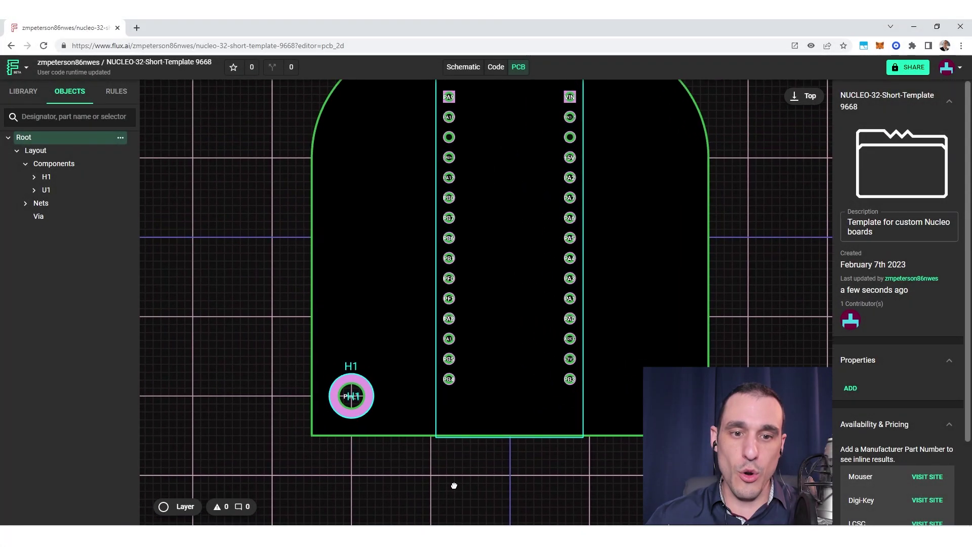
scroll(465, 475, "down", 1)
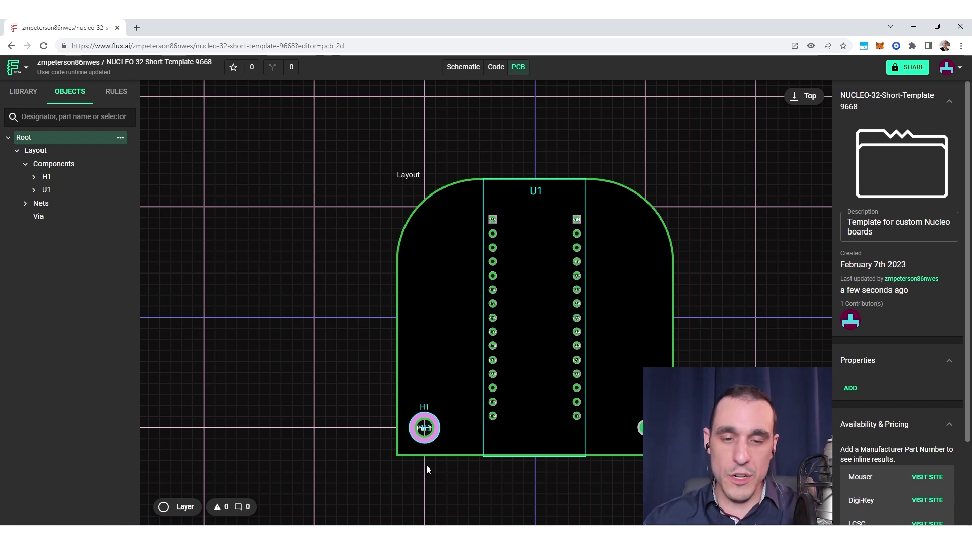
scroll(397, 462, "up", 5)
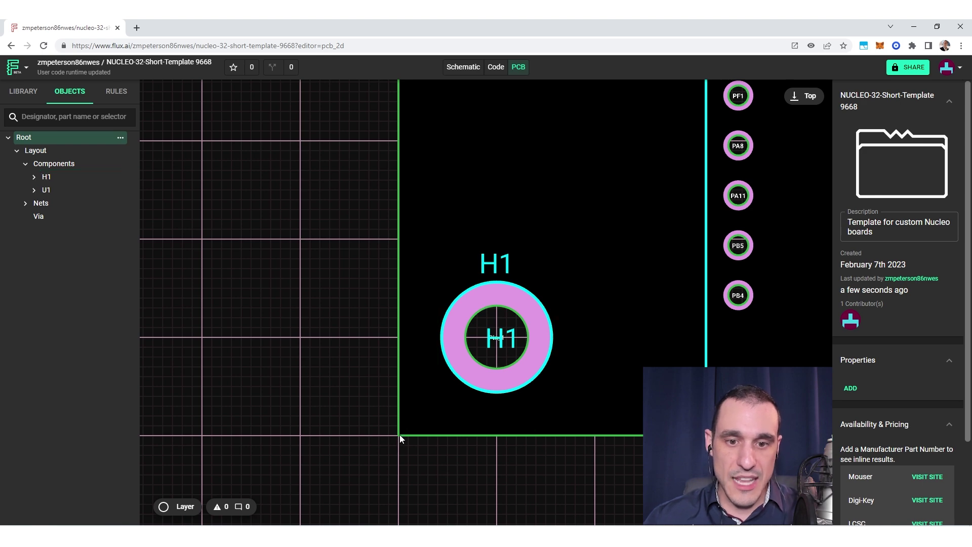
Add a Position rule to the Layout object's object-specific layout rules.
scroll(399, 435, "up", 5)
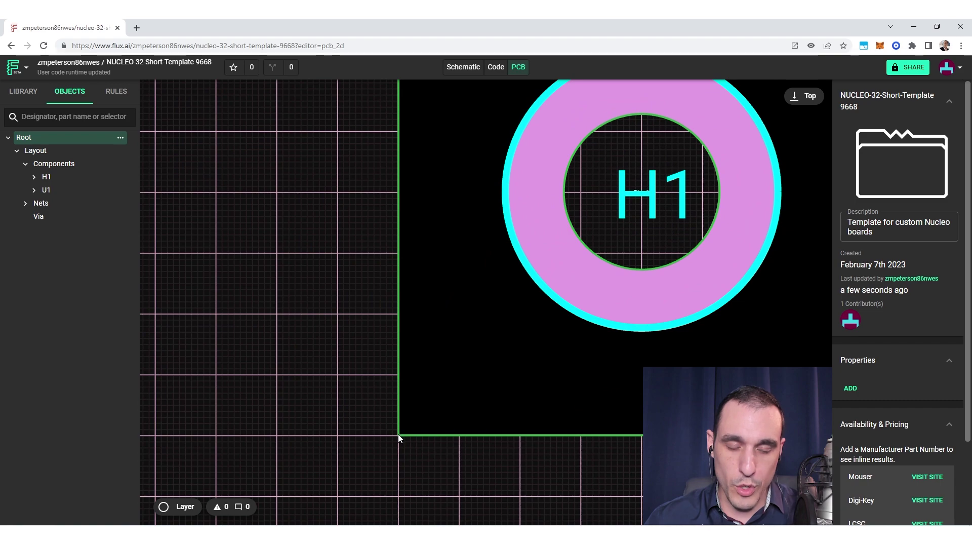
scroll(399, 435, "down", 5)
scroll(399, 436, "down", 5)
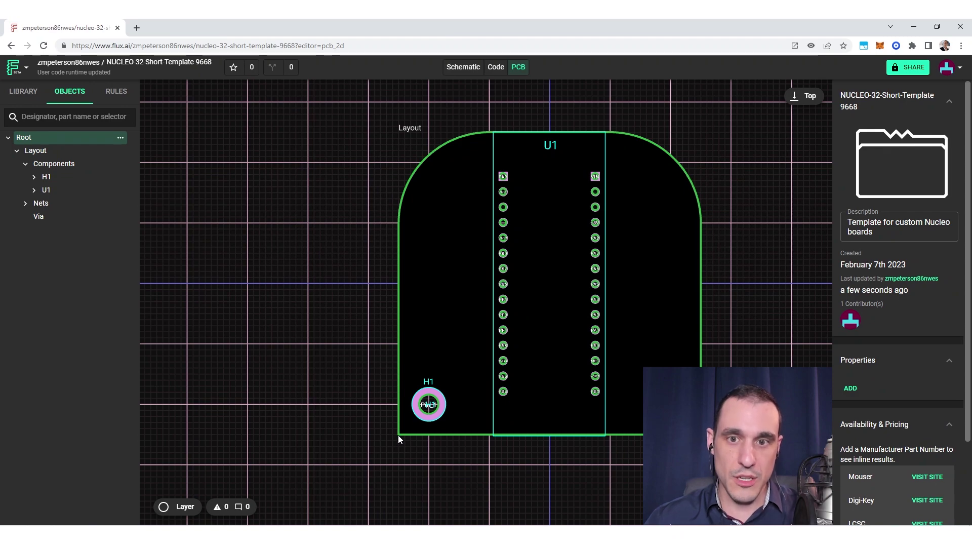
scroll(398, 435, "down", 2)
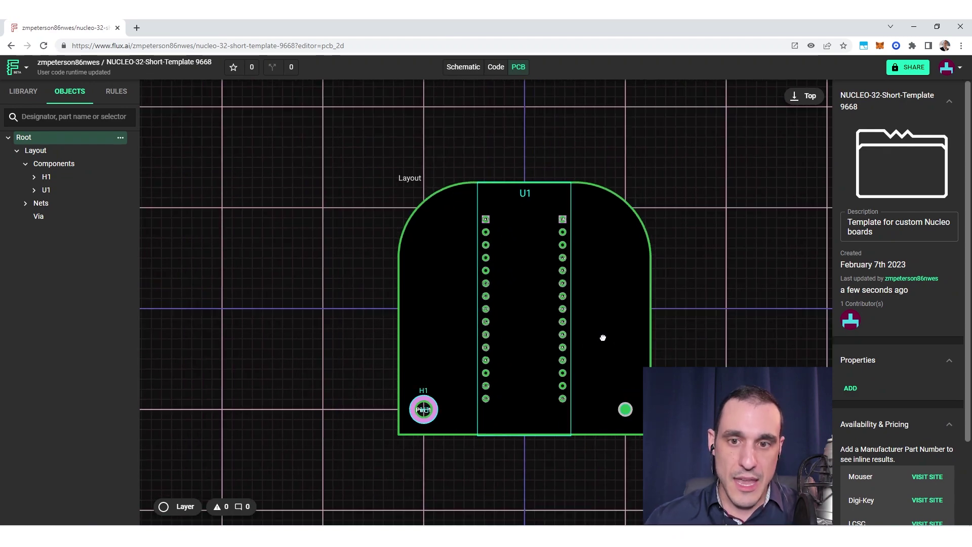
left_click_drag(603, 337, 573, 334)
scroll(495, 338, "up", 1)
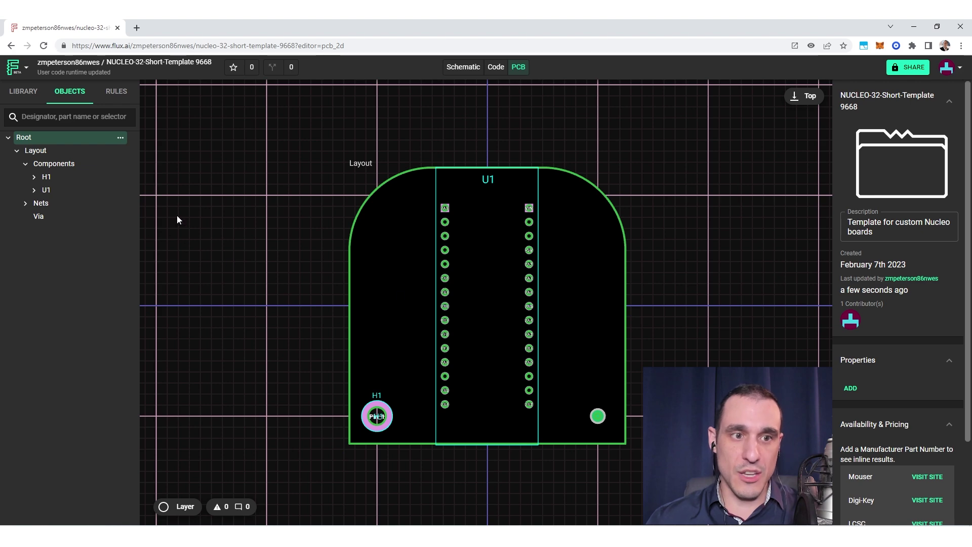
left_click(54, 151)
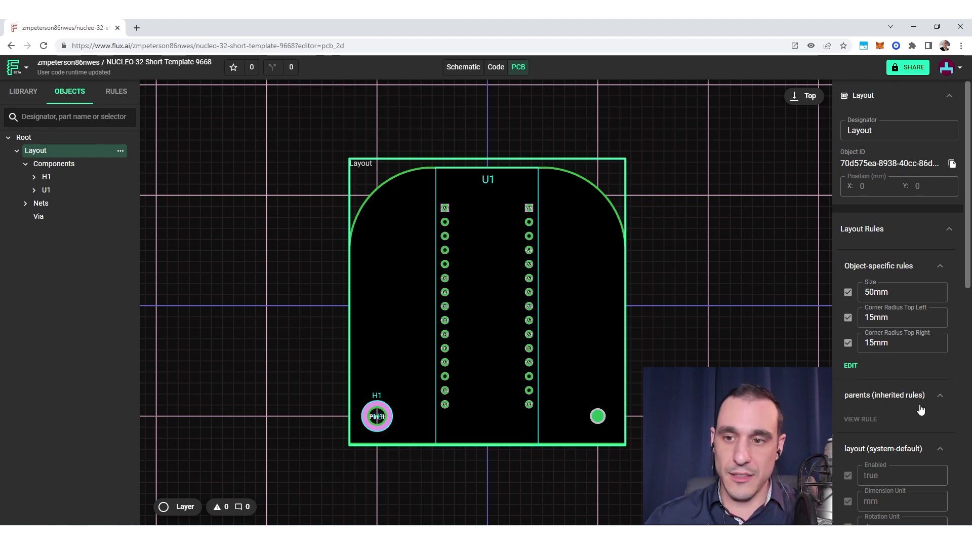
left_click(851, 365)
left_click(850, 341)
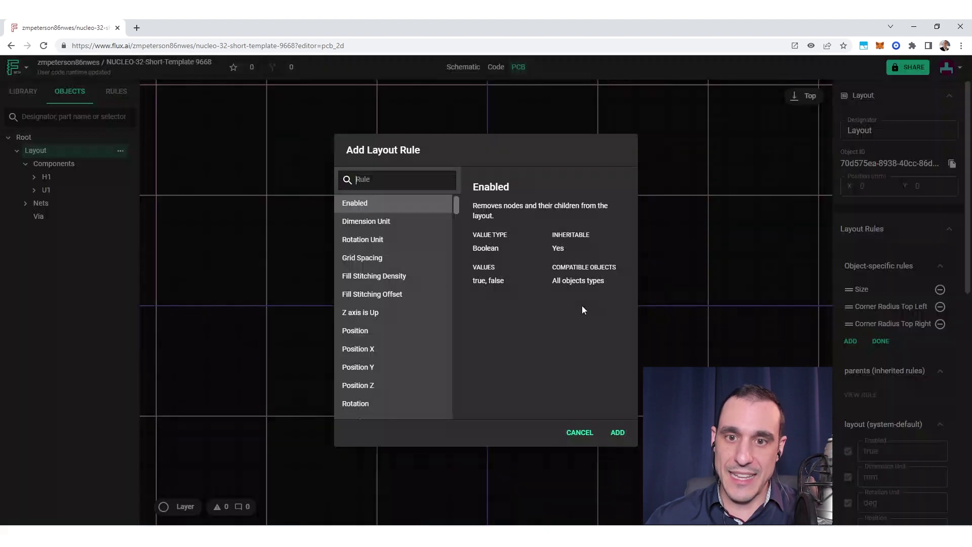
type("position")
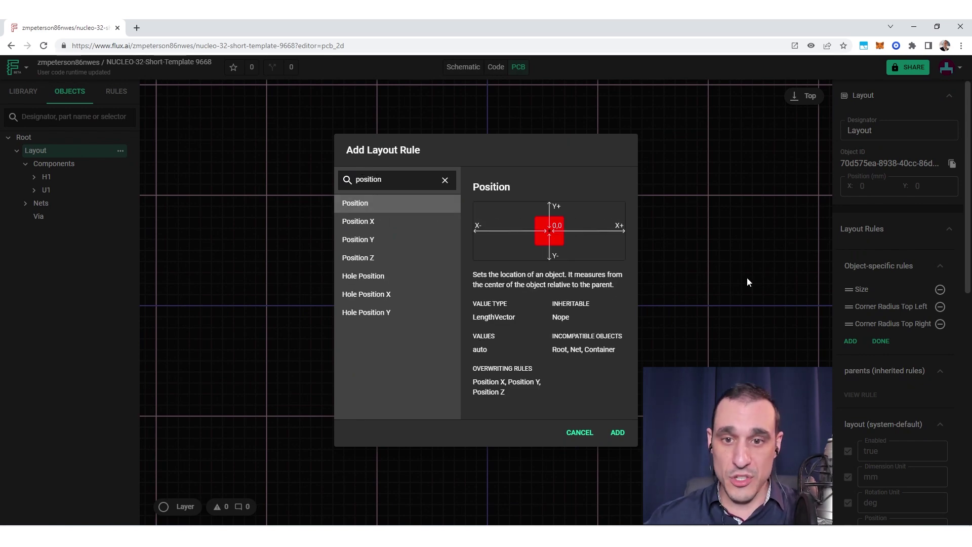
left_click(617, 433)
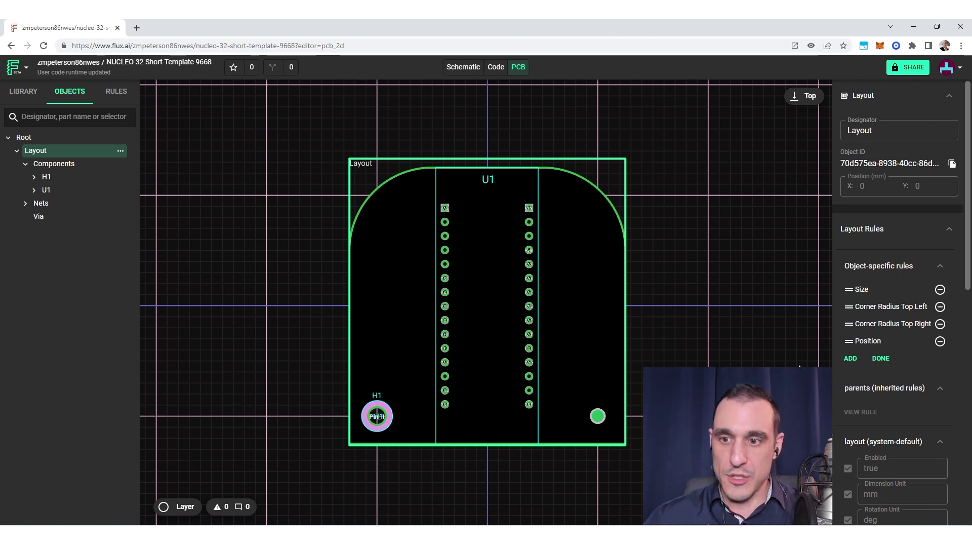
left_click(880, 358)
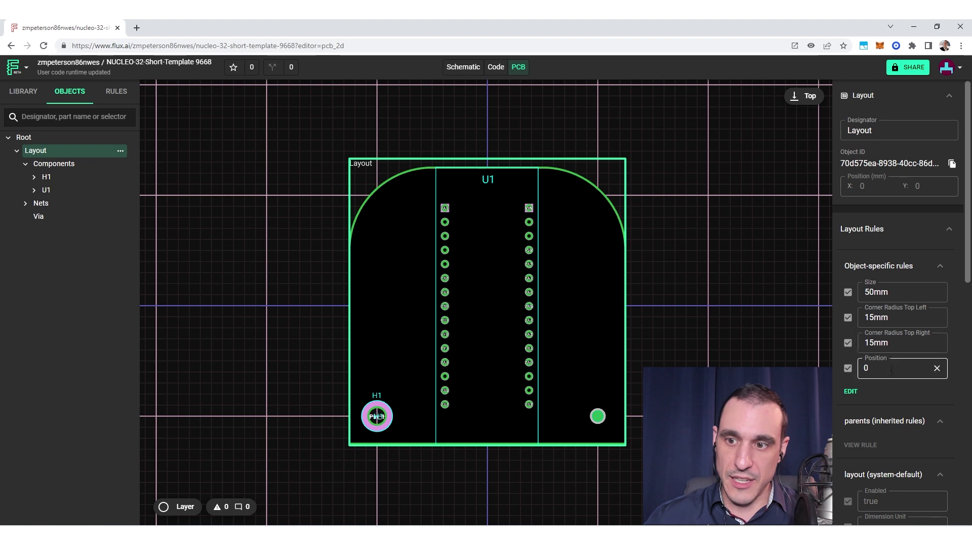
Check the Position rule of mounting hole H1 for its offset from the board centre.
left_click(389, 425)
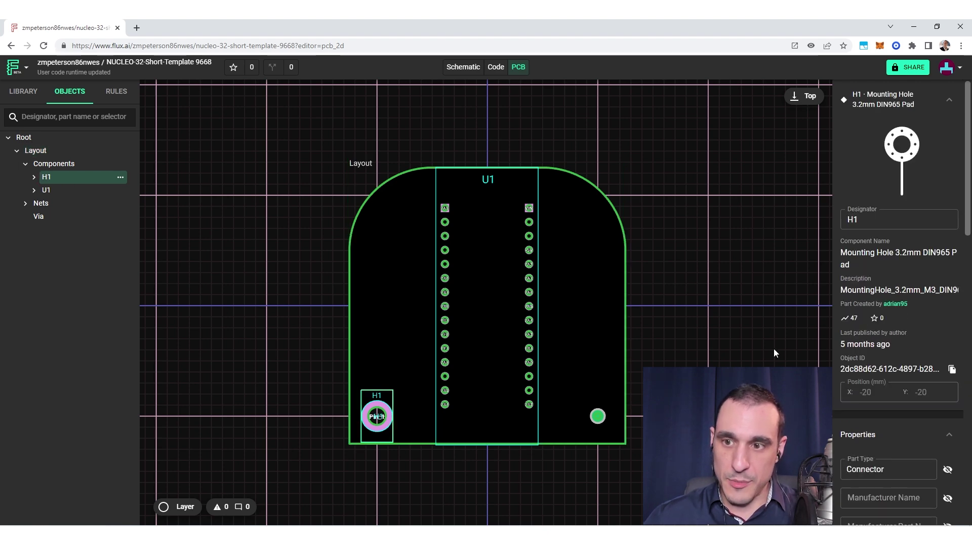
scroll(892, 387, "down", 7)
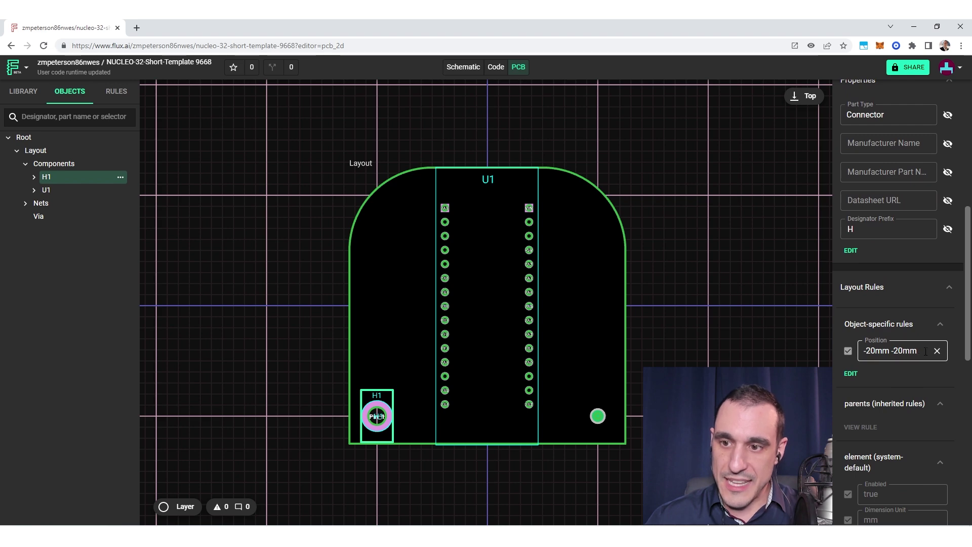
key("Return")
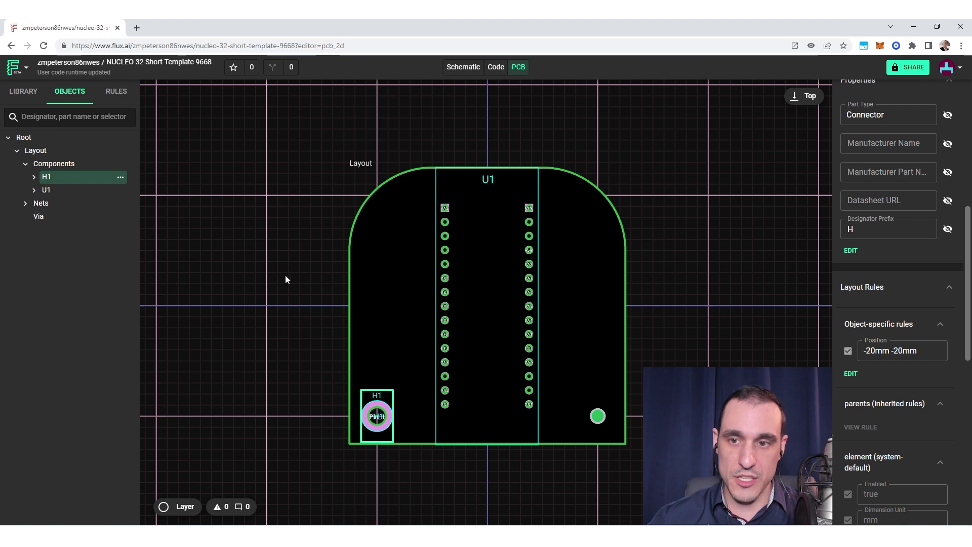
Set the Layout object's Position rule to 20mm 20mm to shift the origin to mounting hole H1.
left_click(53, 154)
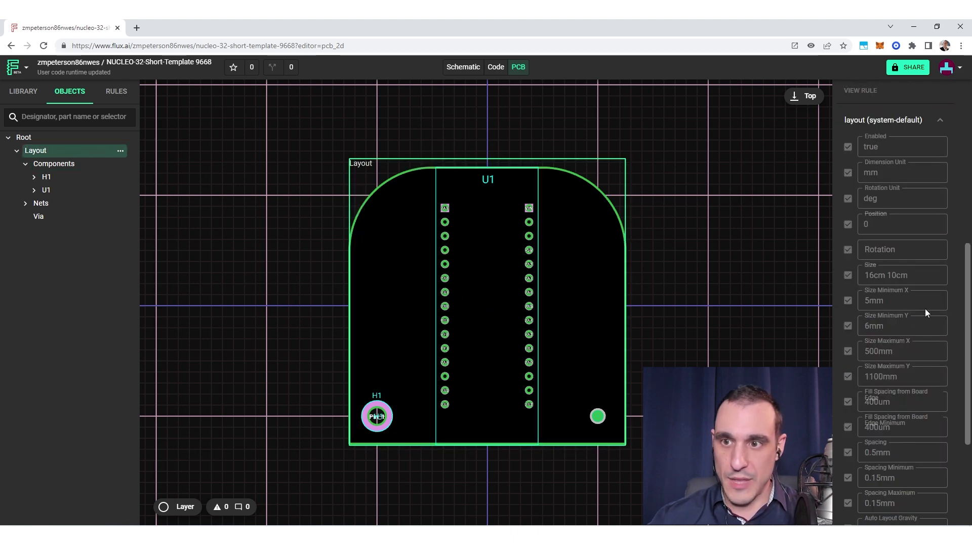
scroll(933, 305, "up", 7)
left_click(891, 360)
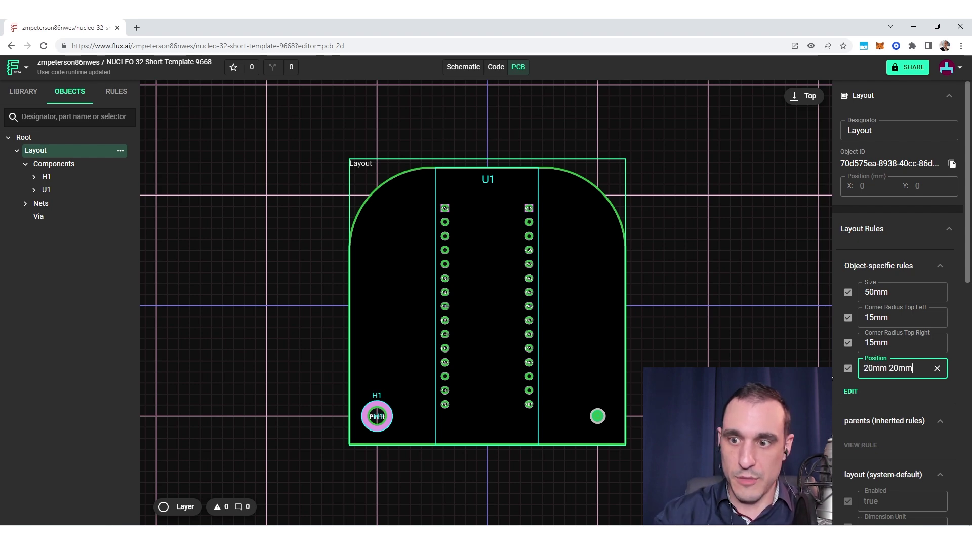
key("Return")
left_click(712, 265)
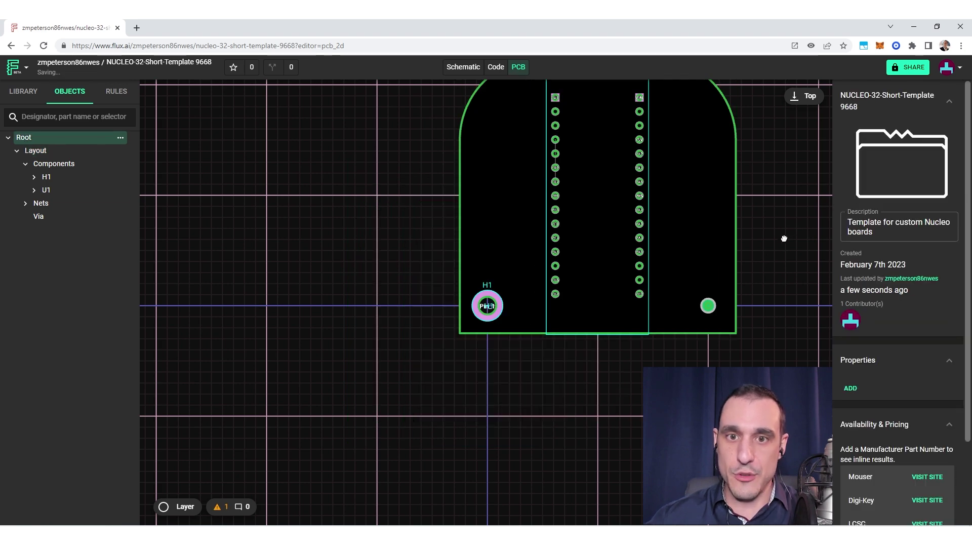
Examine the centre of mounting hole H1 and the board's lower-left corner relative to the origin axes.
scroll(788, 234, "up", 3)
scroll(788, 234, "right", 3)
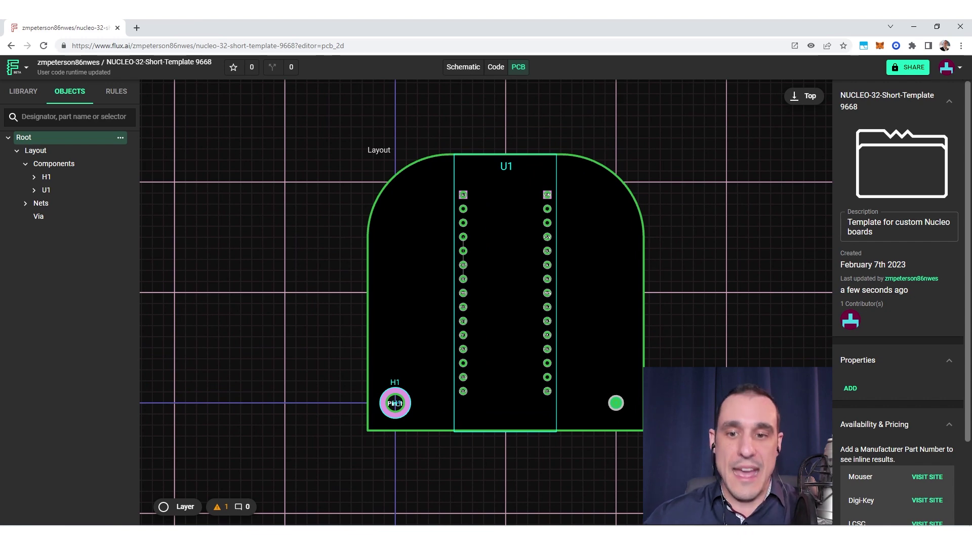
left_click(397, 411)
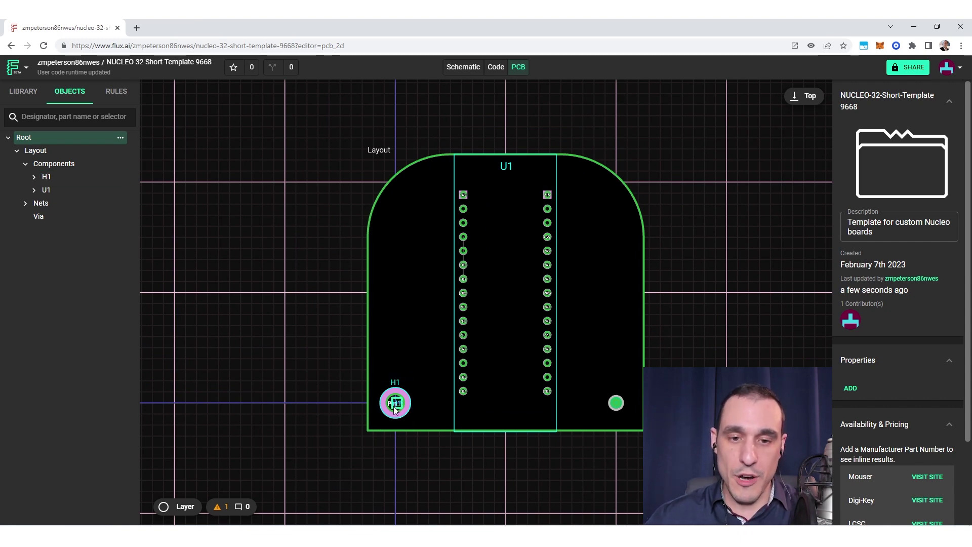
scroll(397, 406, "up", 5)
scroll(394, 406, "up", 2)
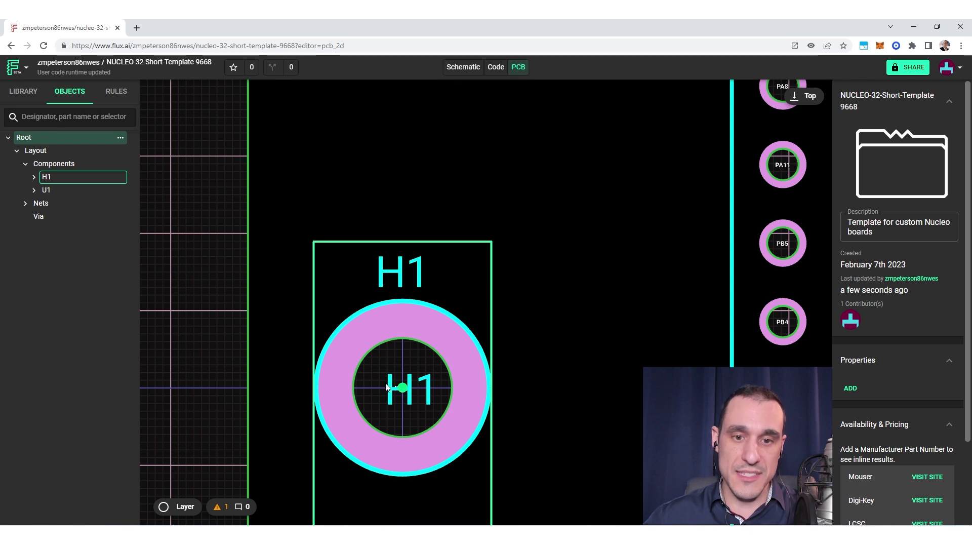
left_click(406, 425)
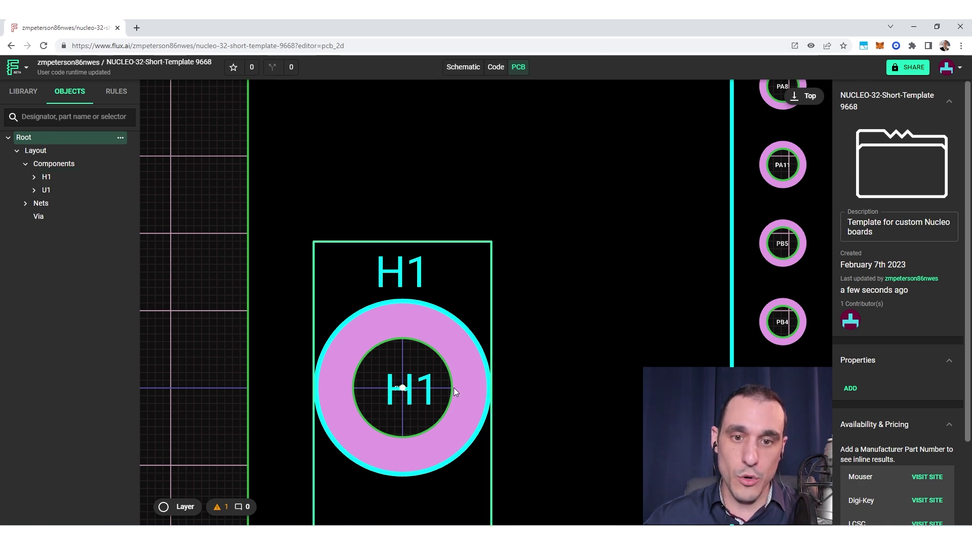
scroll(454, 388, "down", 4)
scroll(454, 387, "down", 5)
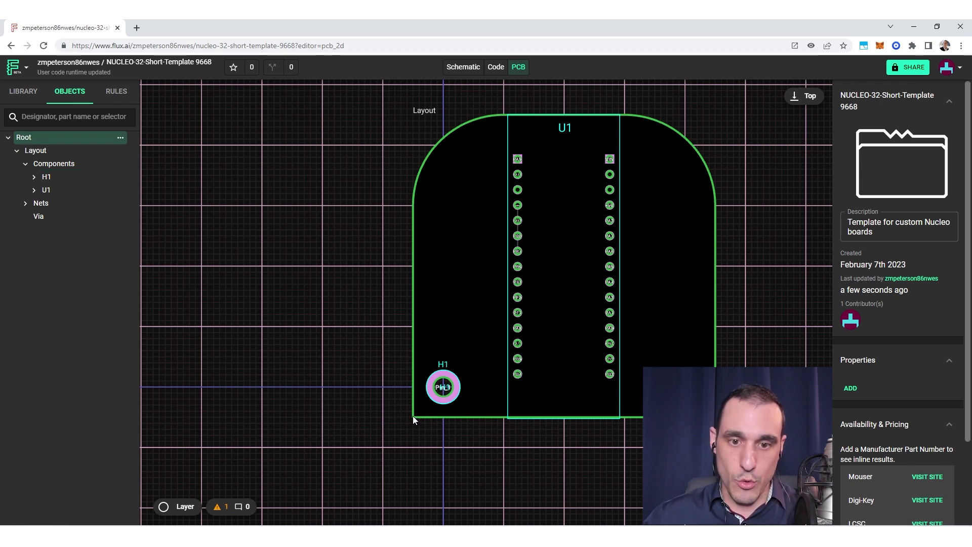
Set the Layout object's Position rule to 25mm 25mm to shift the origin to the board's lower-left corner.
left_click(751, 343)
left_click(872, 368)
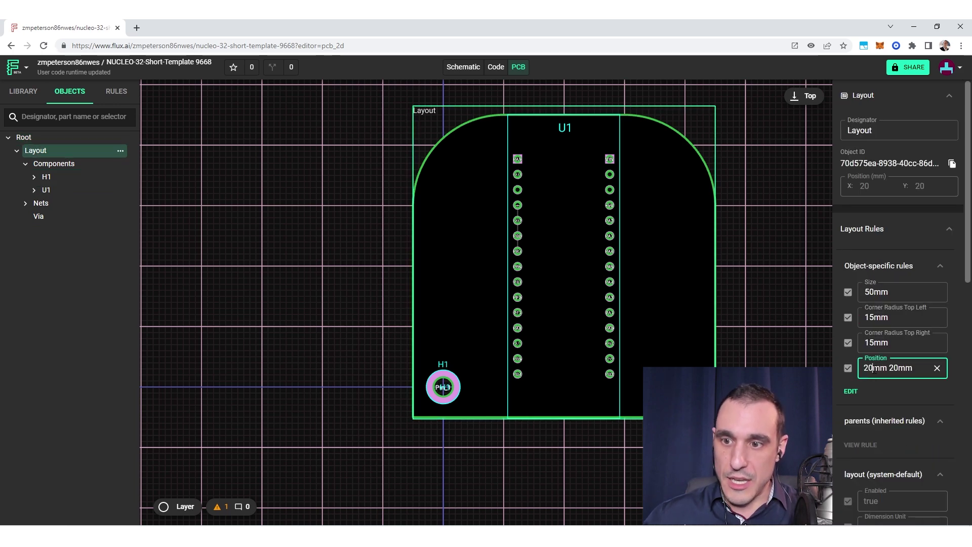
key("BackSpace")
type("5")
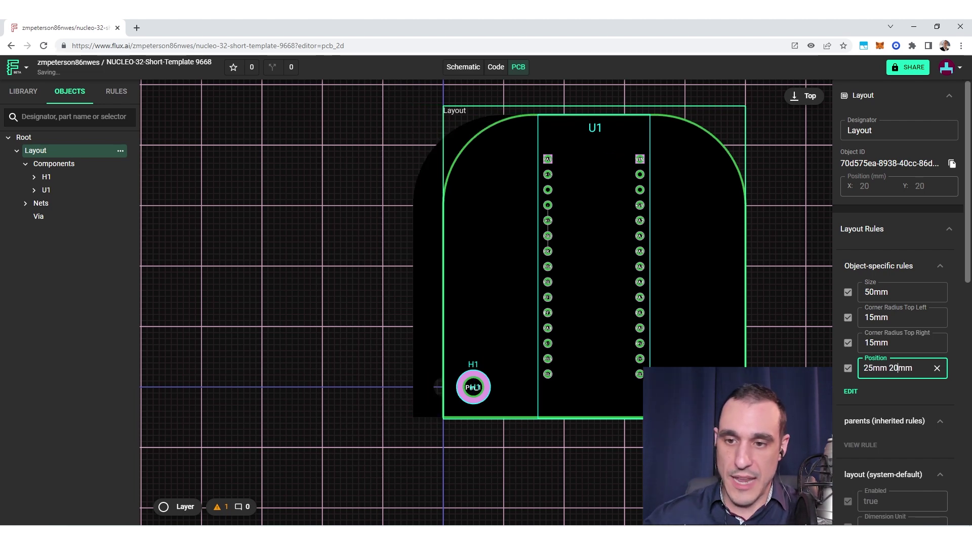
left_click(898, 369)
key("BackSpace")
type("5")
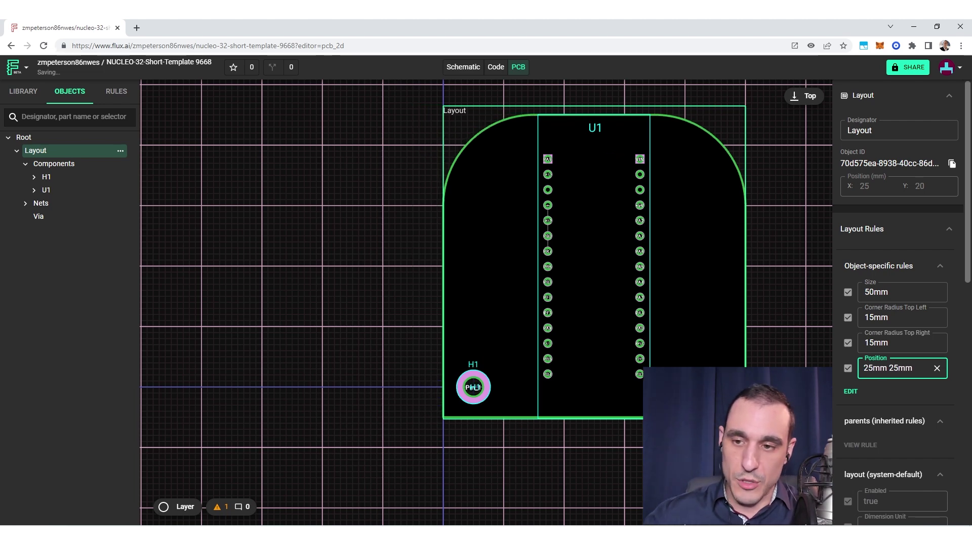
left_click(437, 390)
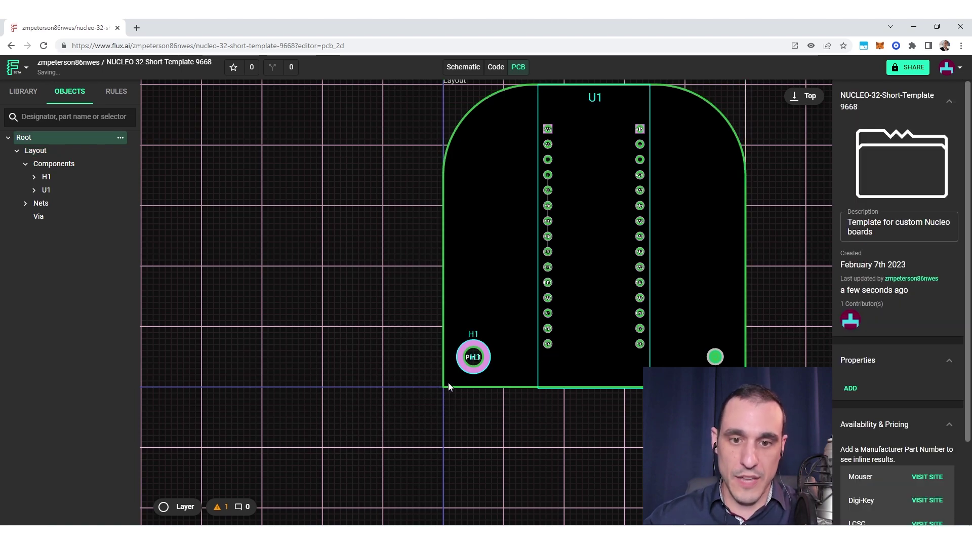
Check the alignment of the board's lower-left corner with the origin axes up close and in the full board view.
left_click_drag(458, 406, 415, 422)
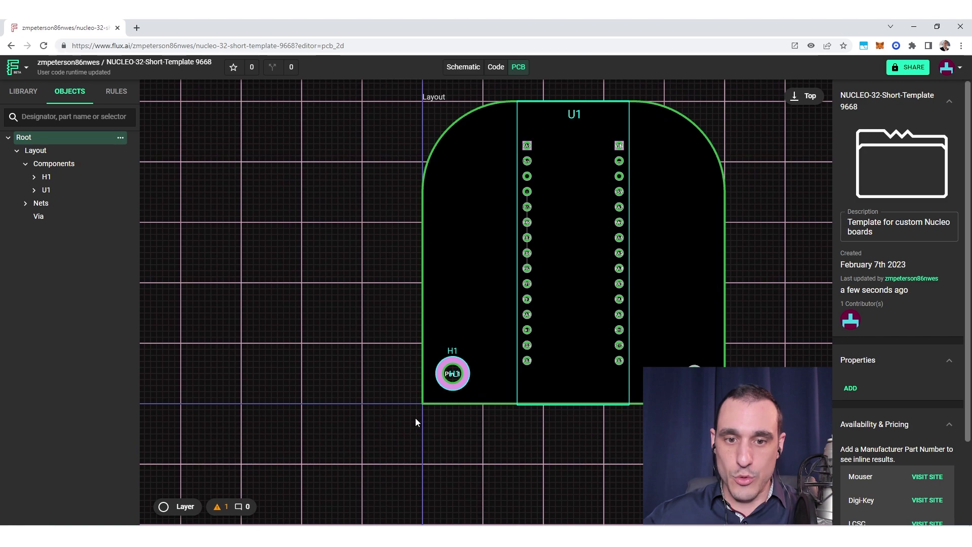
scroll(424, 403, "up", 6)
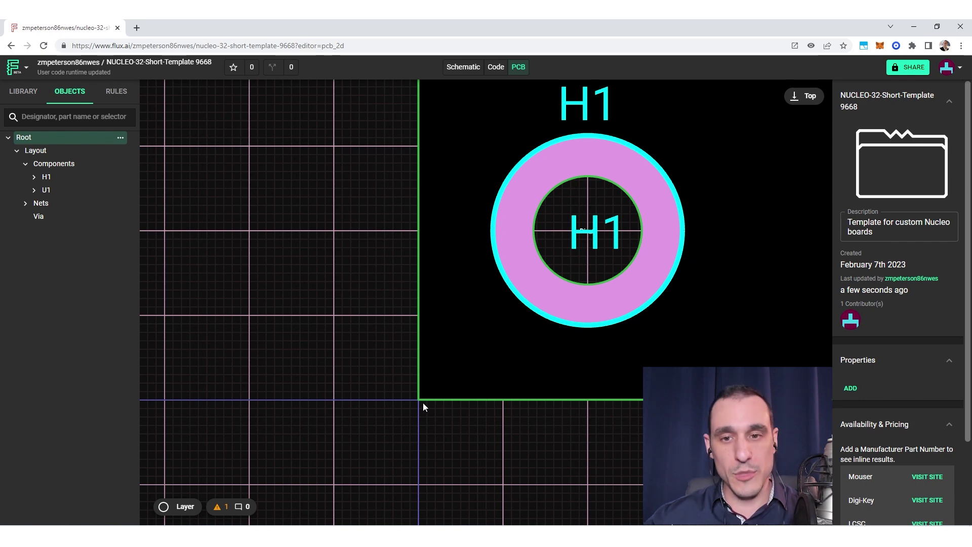
scroll(423, 403, "down", 5)
left_click(475, 346)
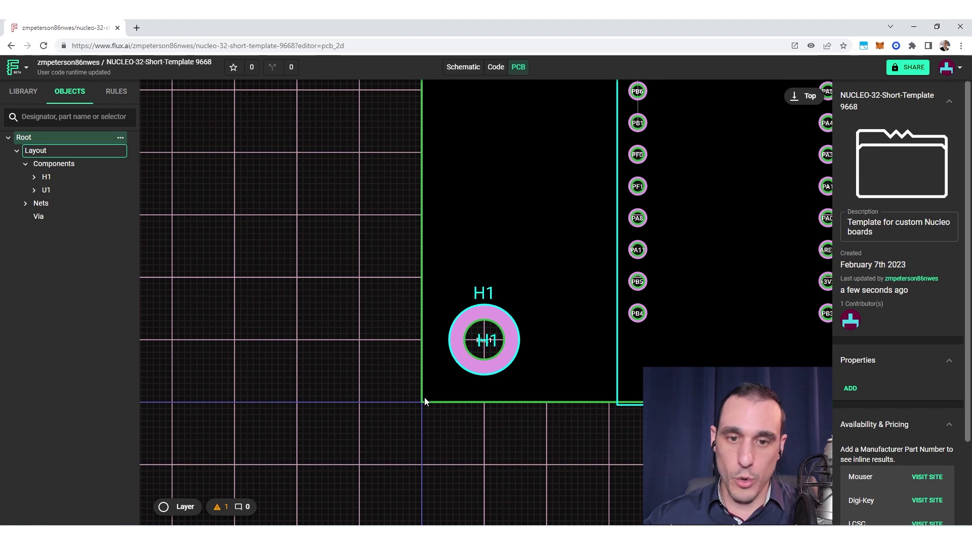
scroll(426, 400, "down", 5)
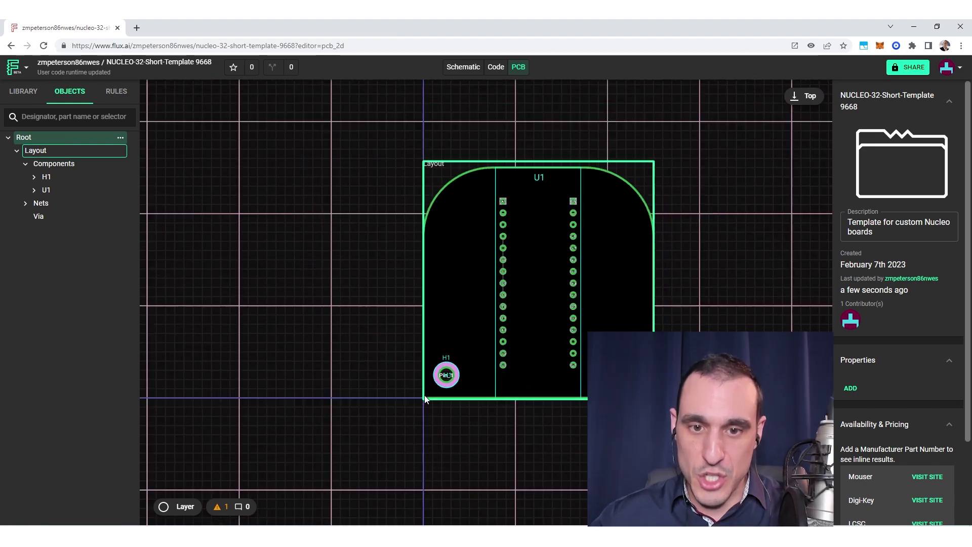